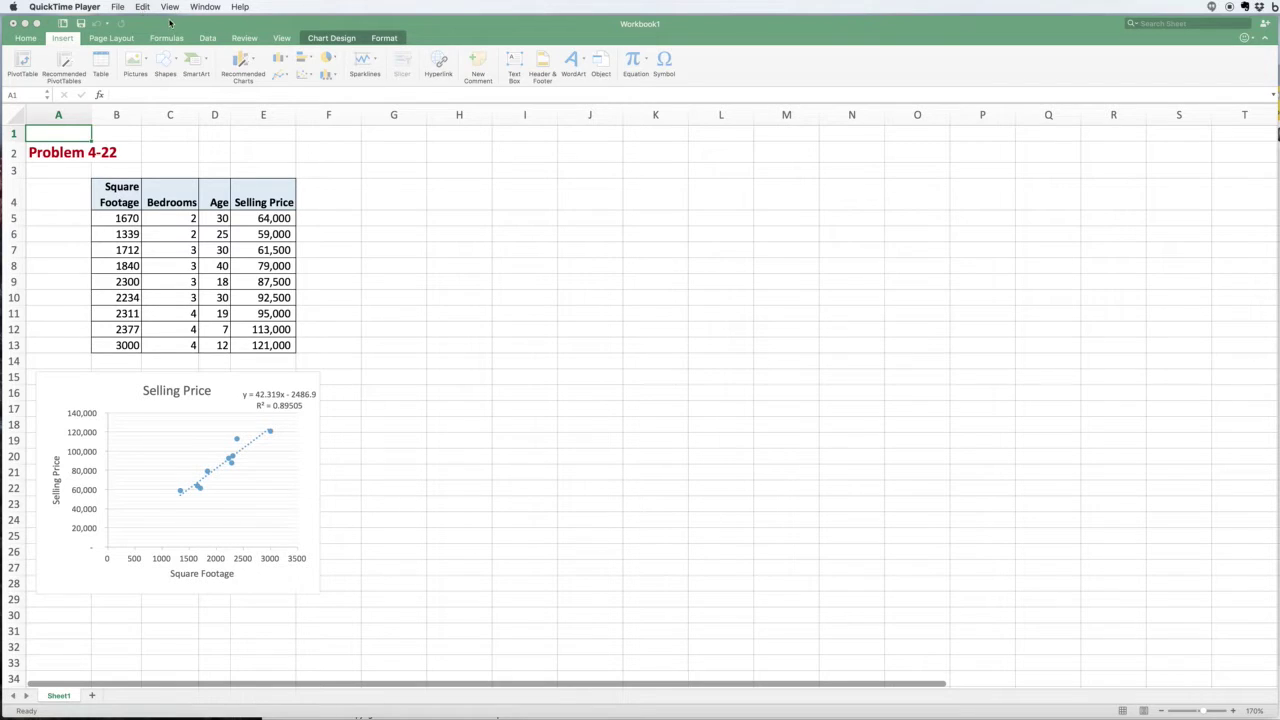
Check in the Add-Ins dialog that Analysis ToolPak and Solver Add-In are enabled
click(170, 22)
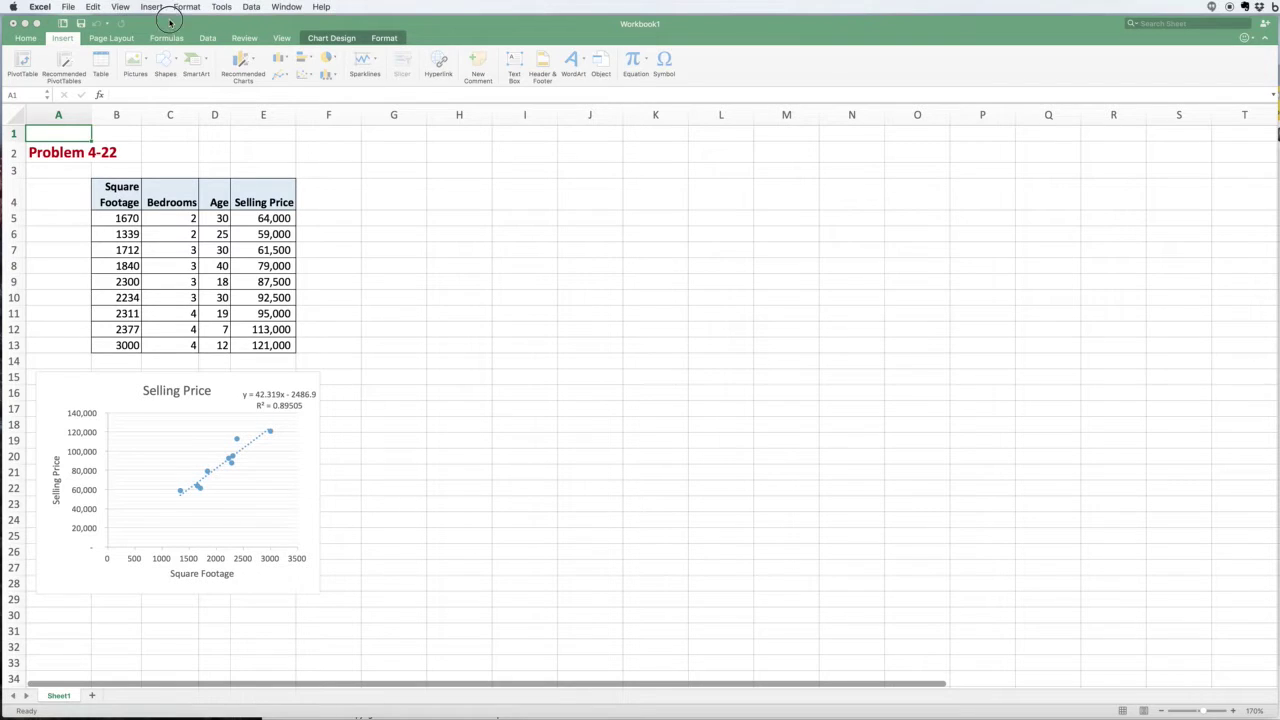
click(249, 7)
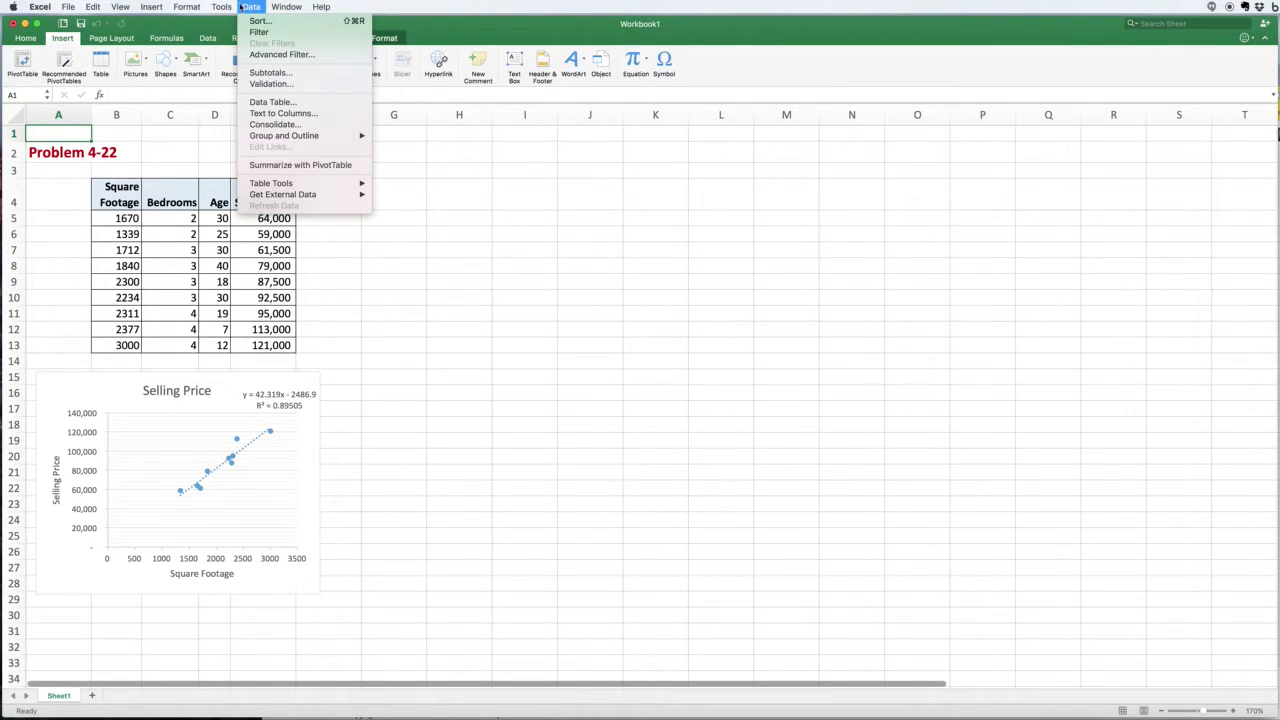
mouse_move(219, 7)
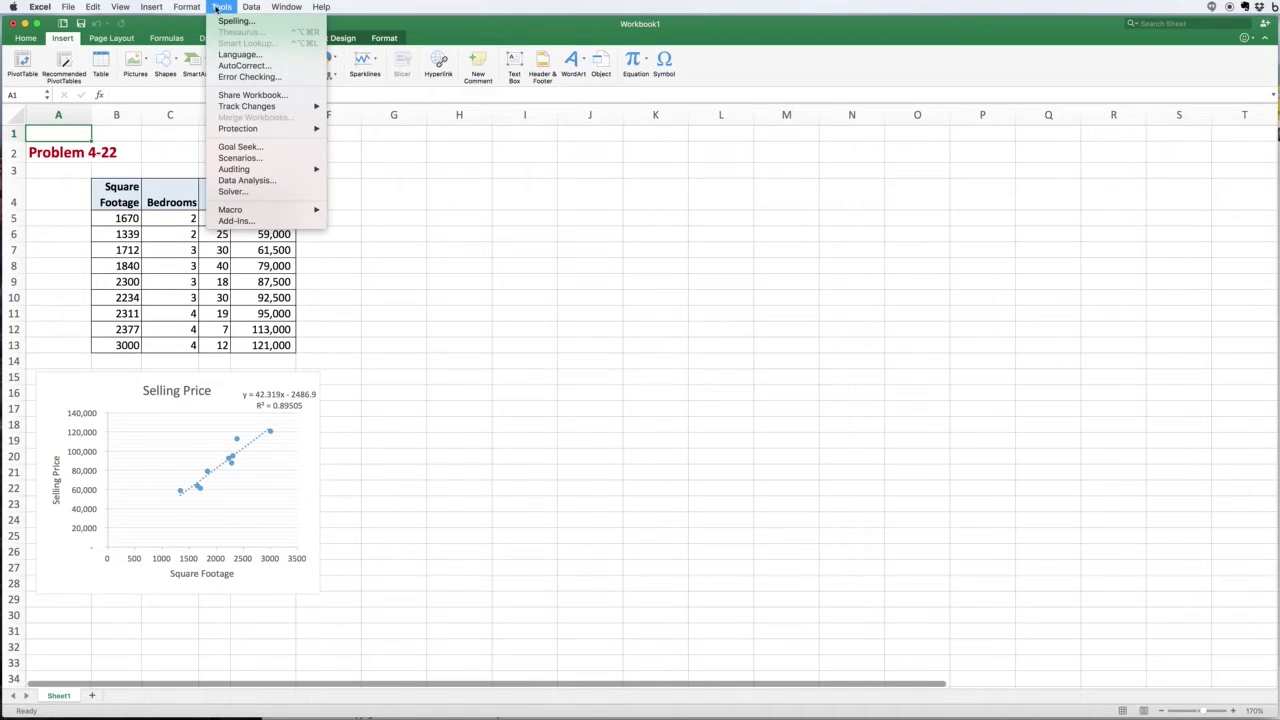
click(268, 222)
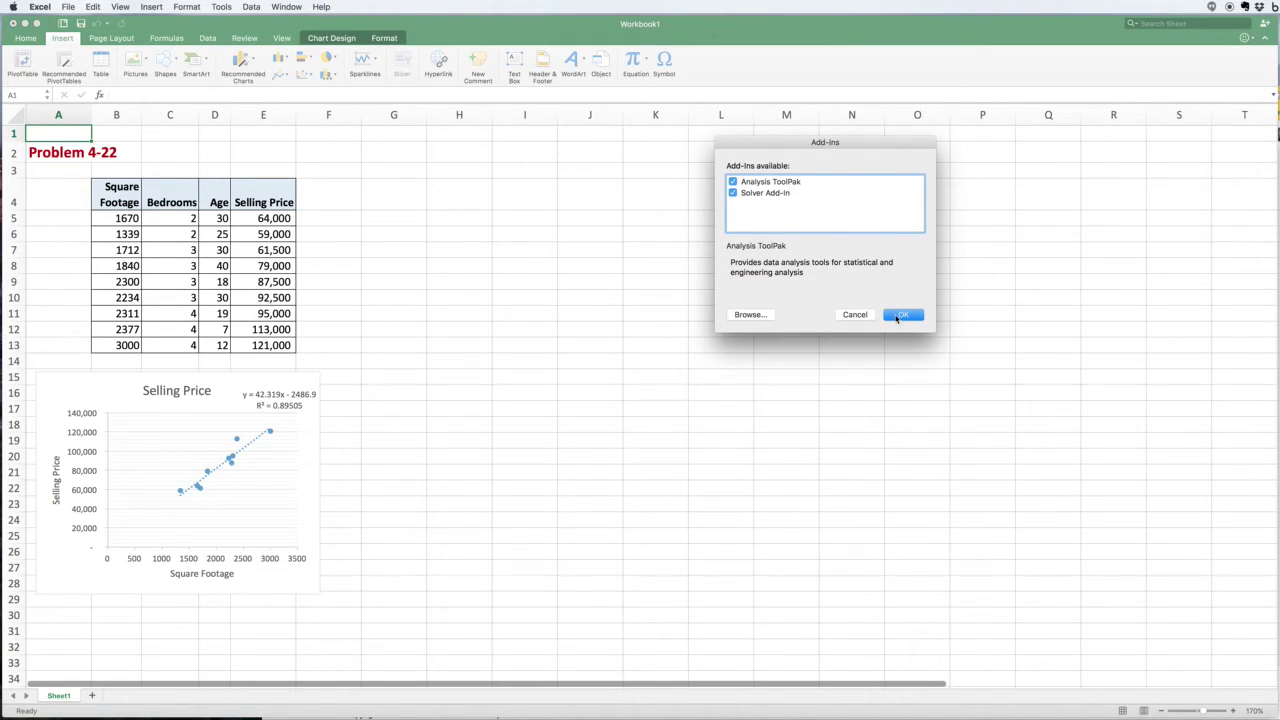
click(899, 315)
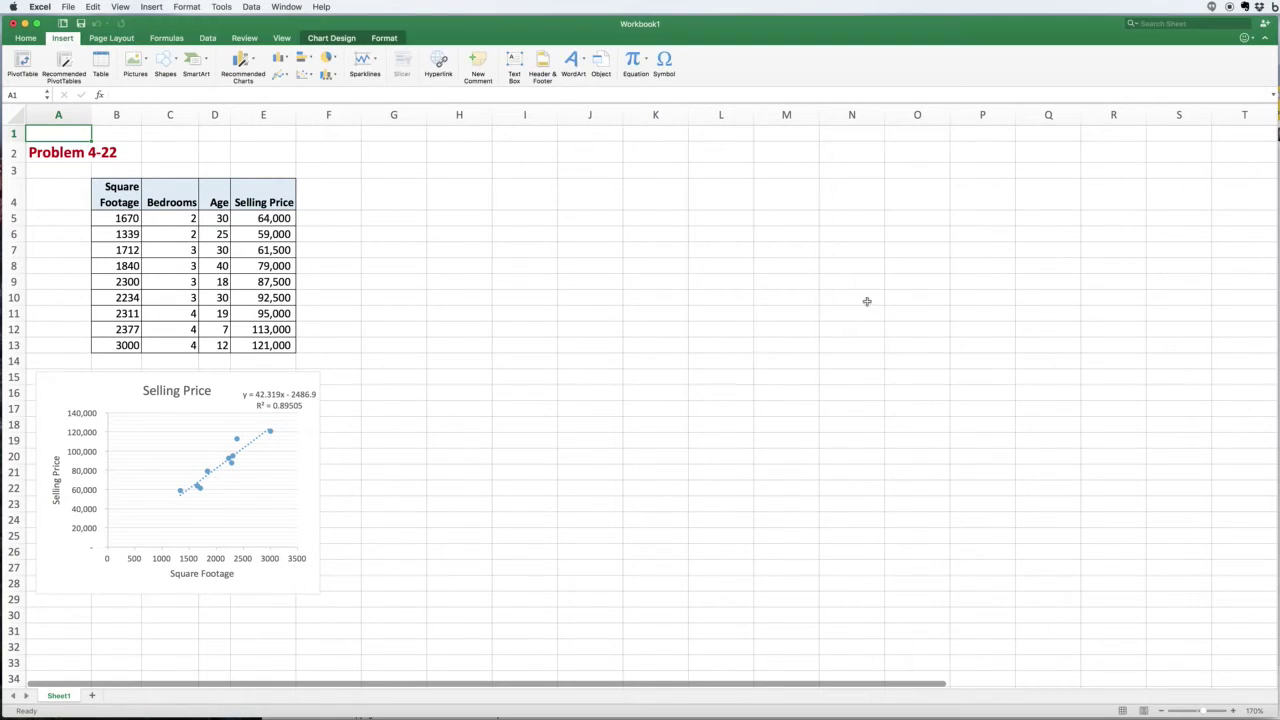
Open the Regression tool from the Data Analysis tools
click(206, 39)
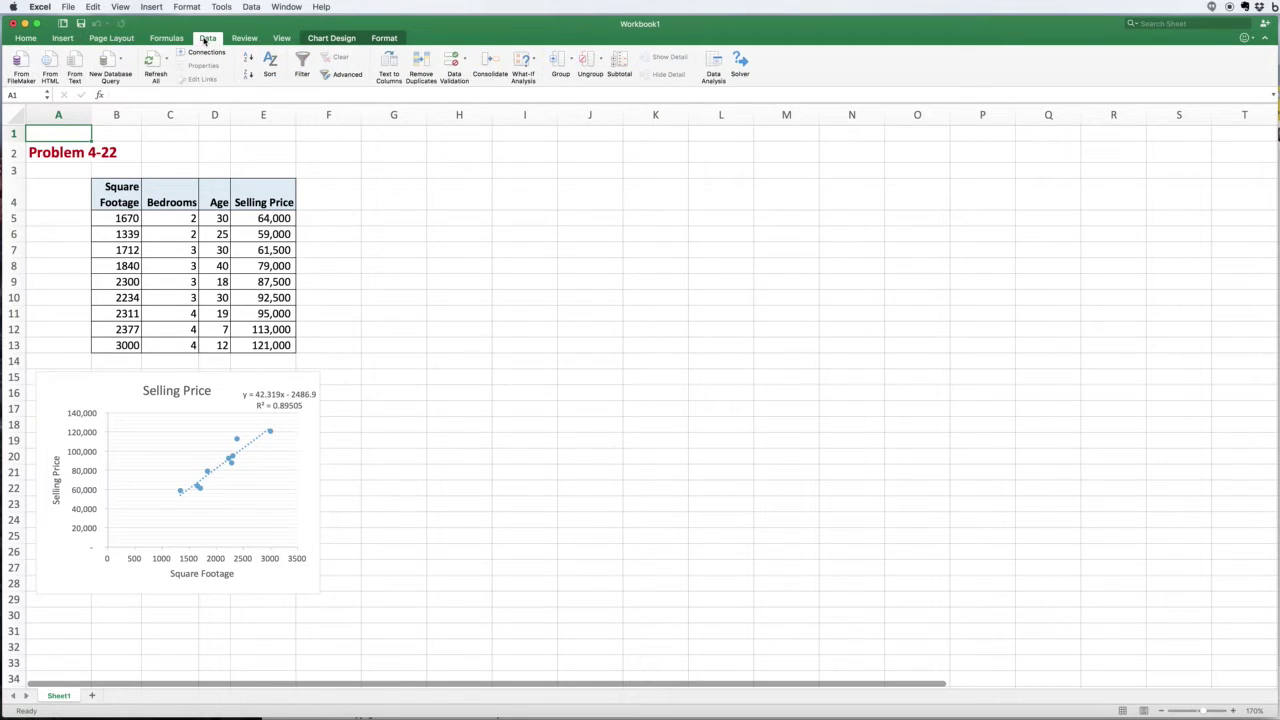
click(249, 7)
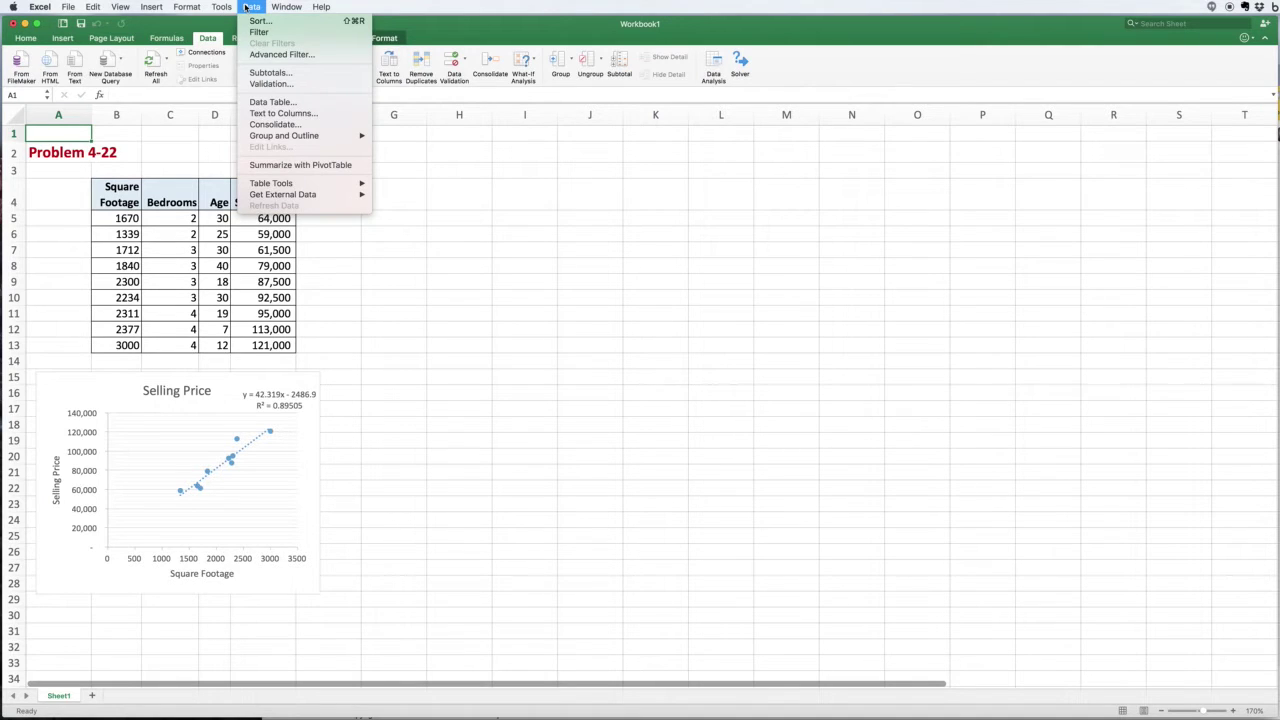
mouse_move(221, 7)
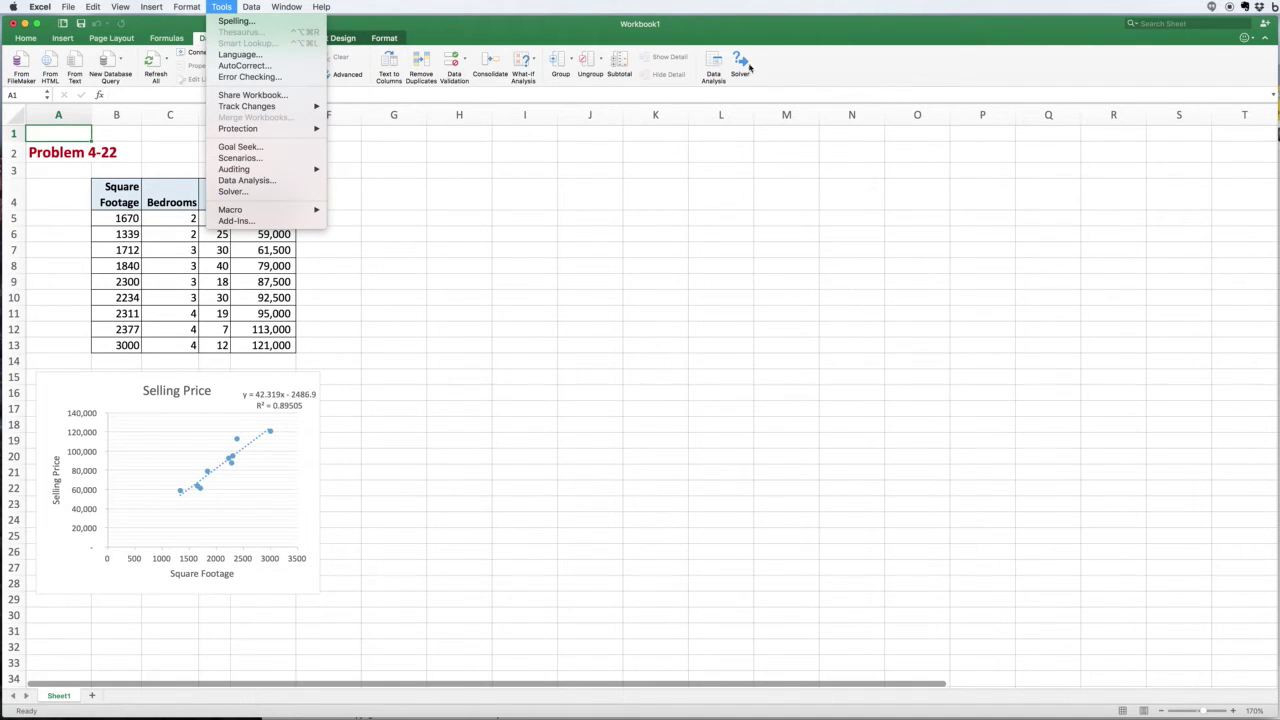
click(715, 70)
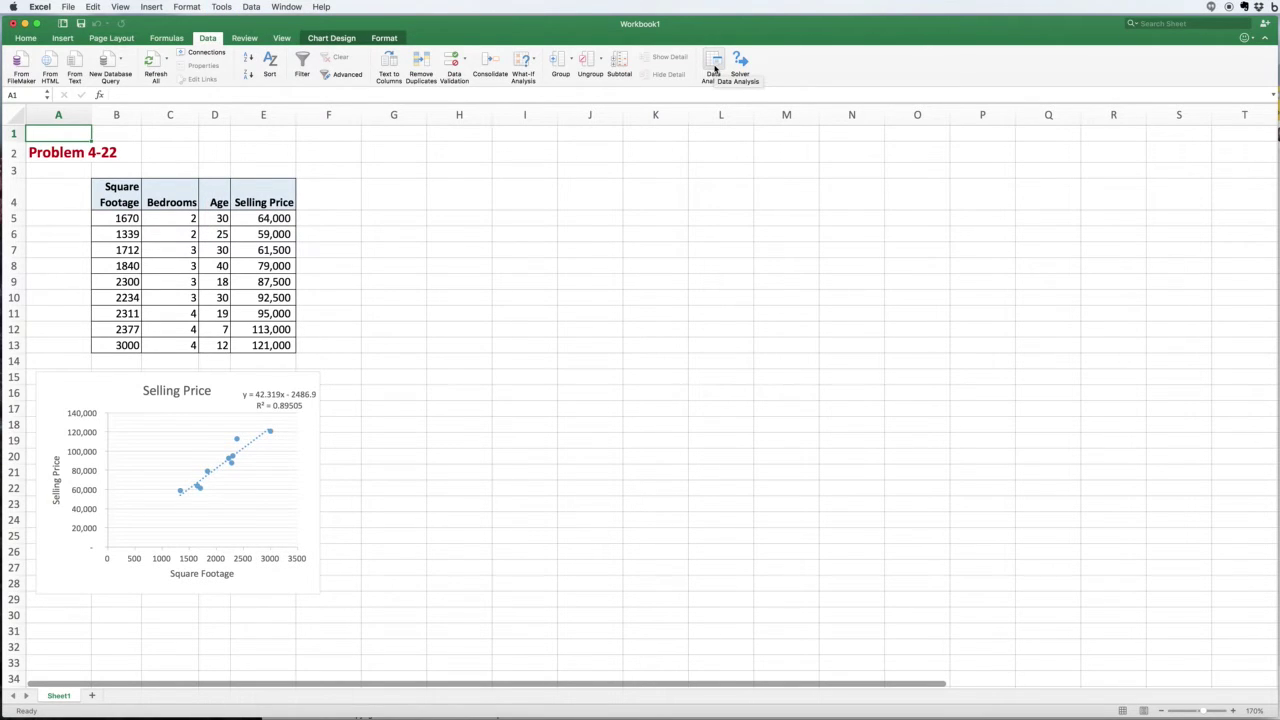
click(715, 68)
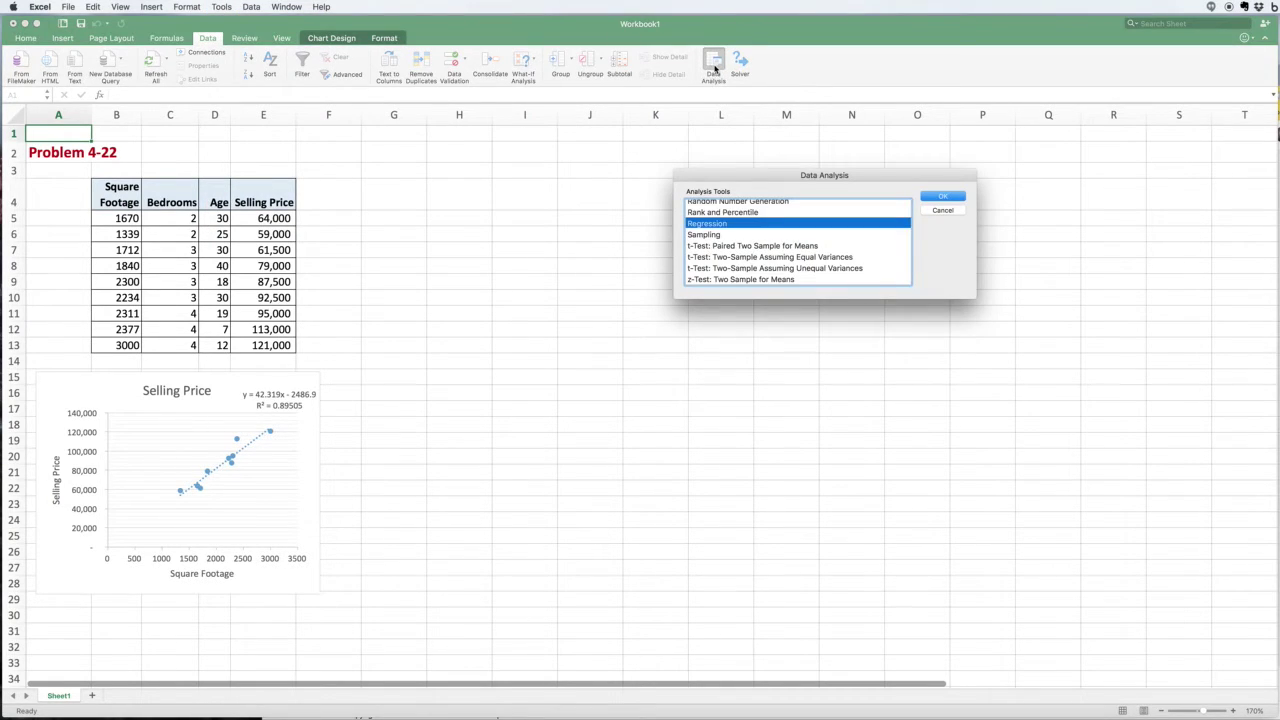
scroll(797, 272, up, 5)
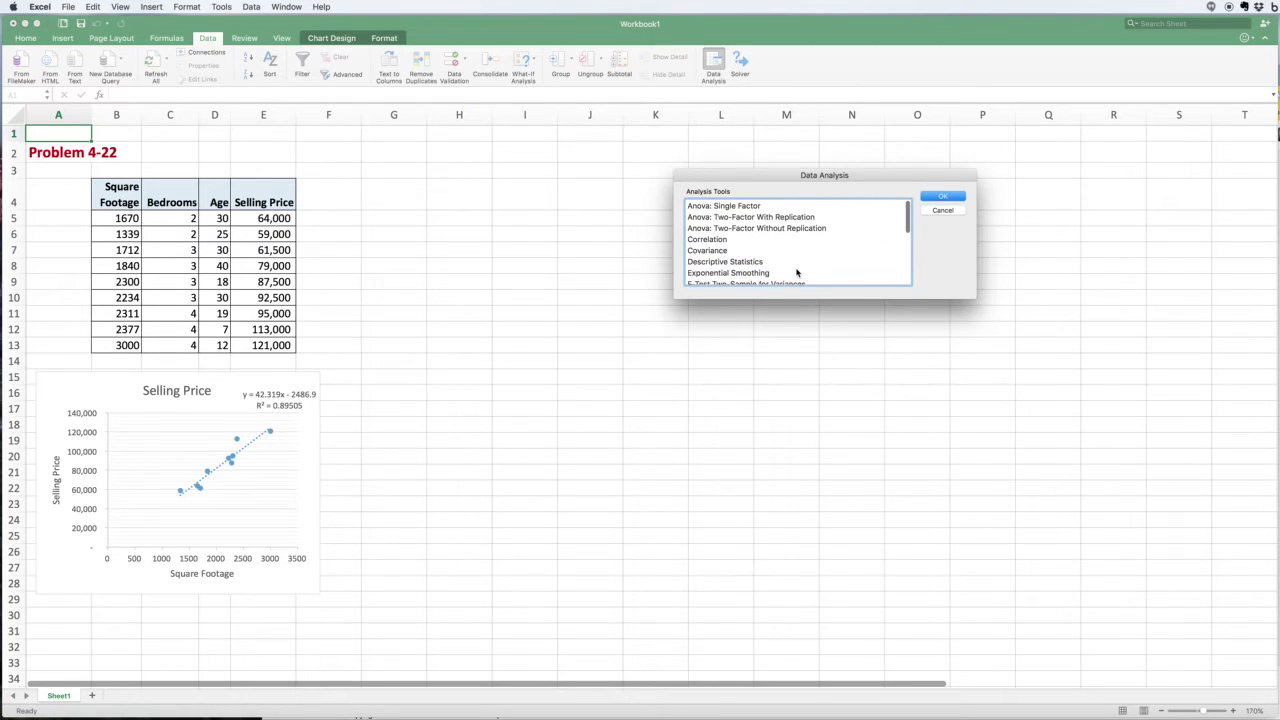
scroll(797, 272, down, 5)
click(797, 272)
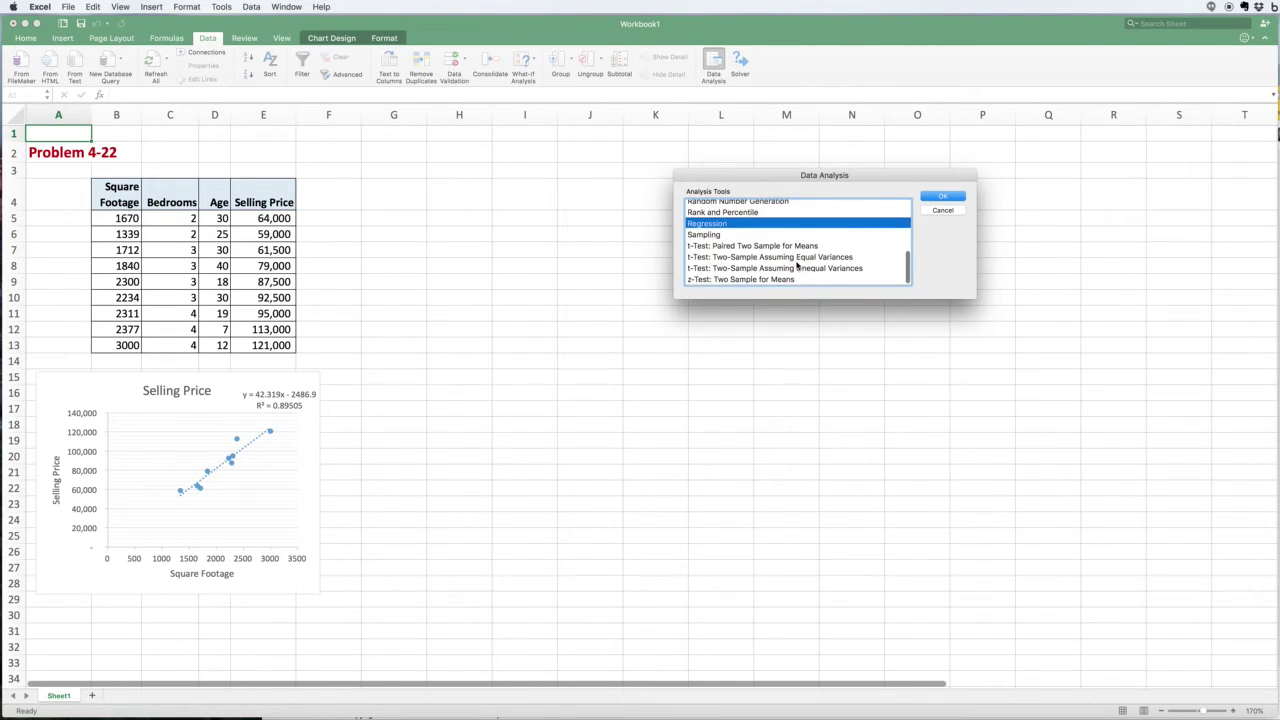
scroll(797, 266, up, 2)
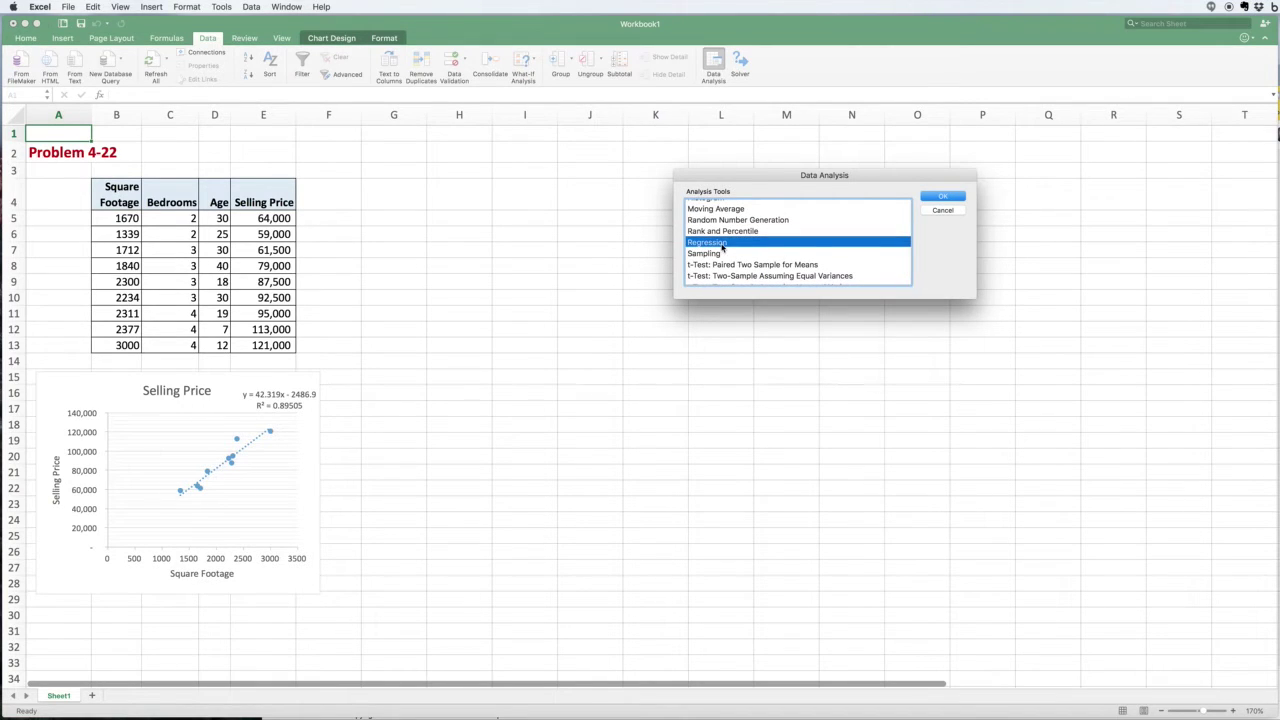
click(940, 198)
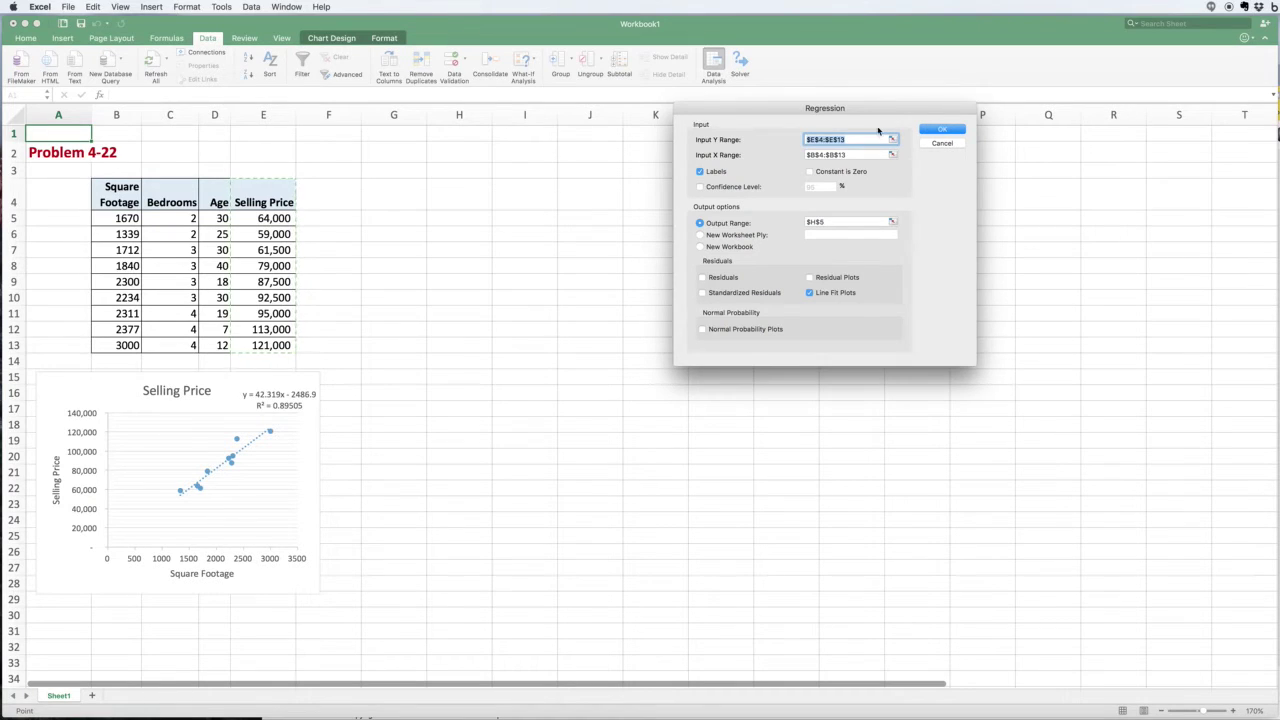
Reset the regression settings by clearing the Y and X input ranges, turning off Labels and choosing New Worksheet Ply for the output
drag(868, 110, 692, 125)
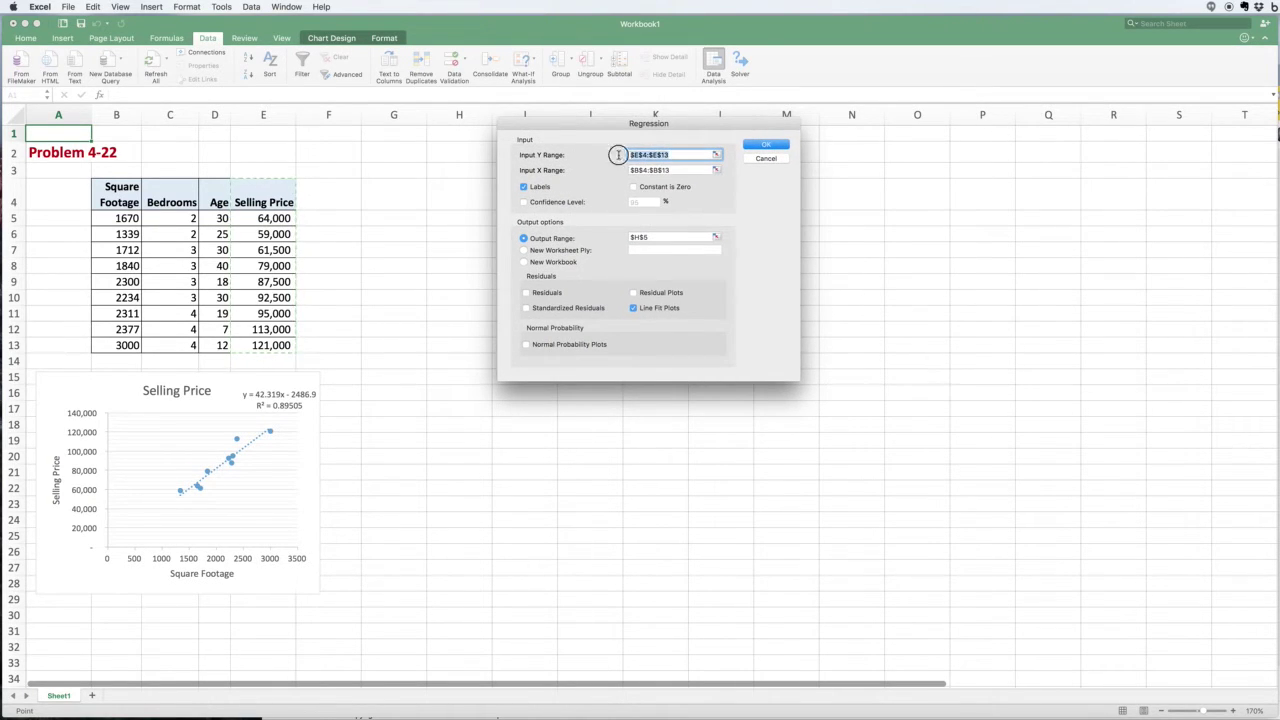
key(BackSpace)
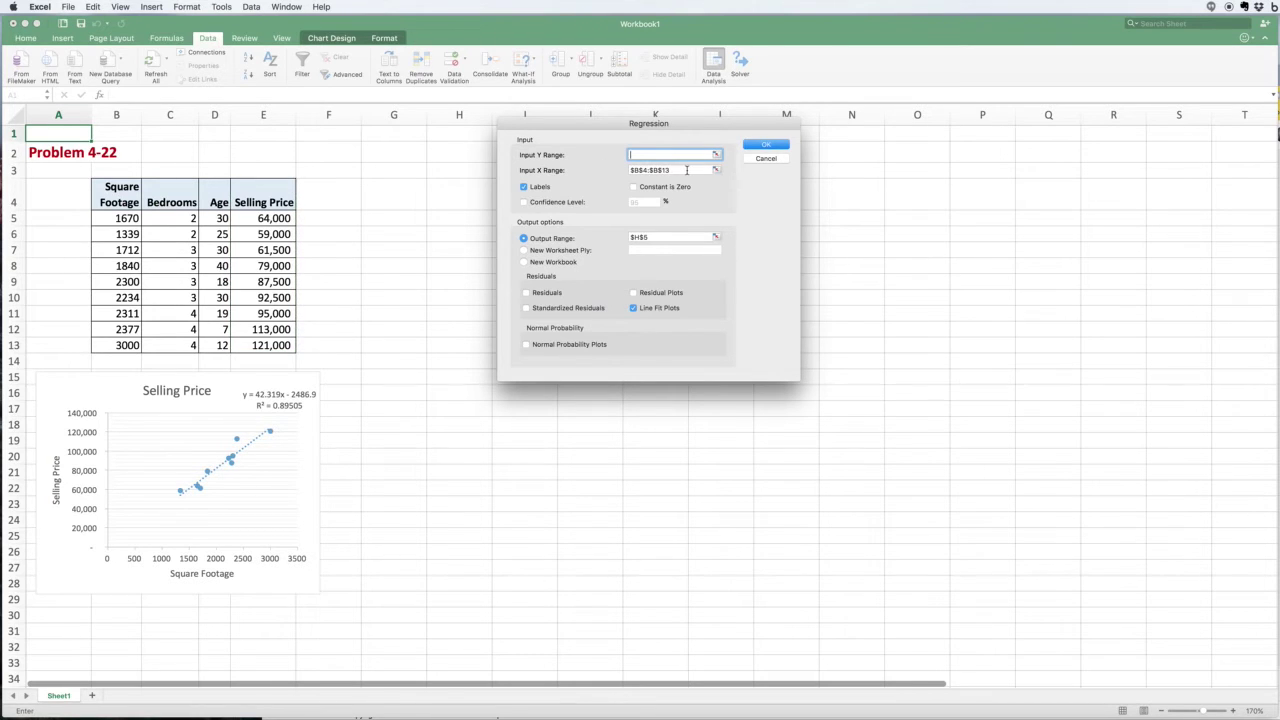
click(687, 170)
key(BackSpace)
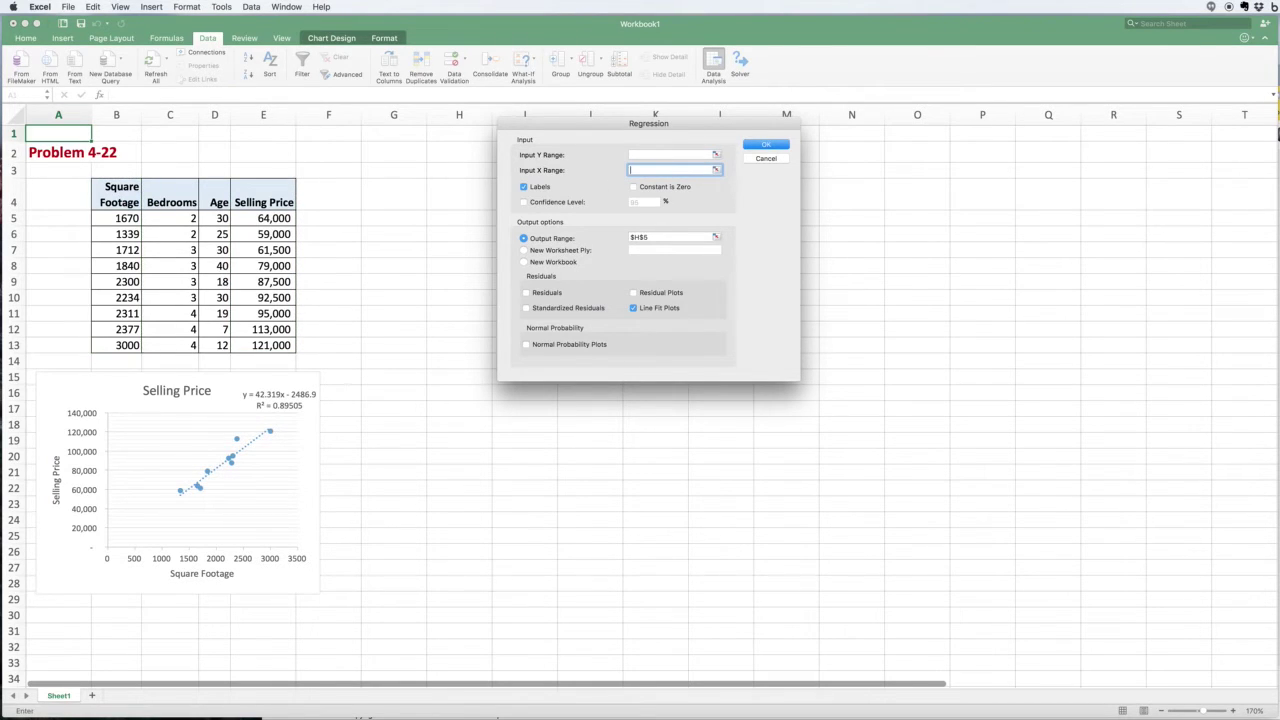
click(523, 188)
click(524, 243)
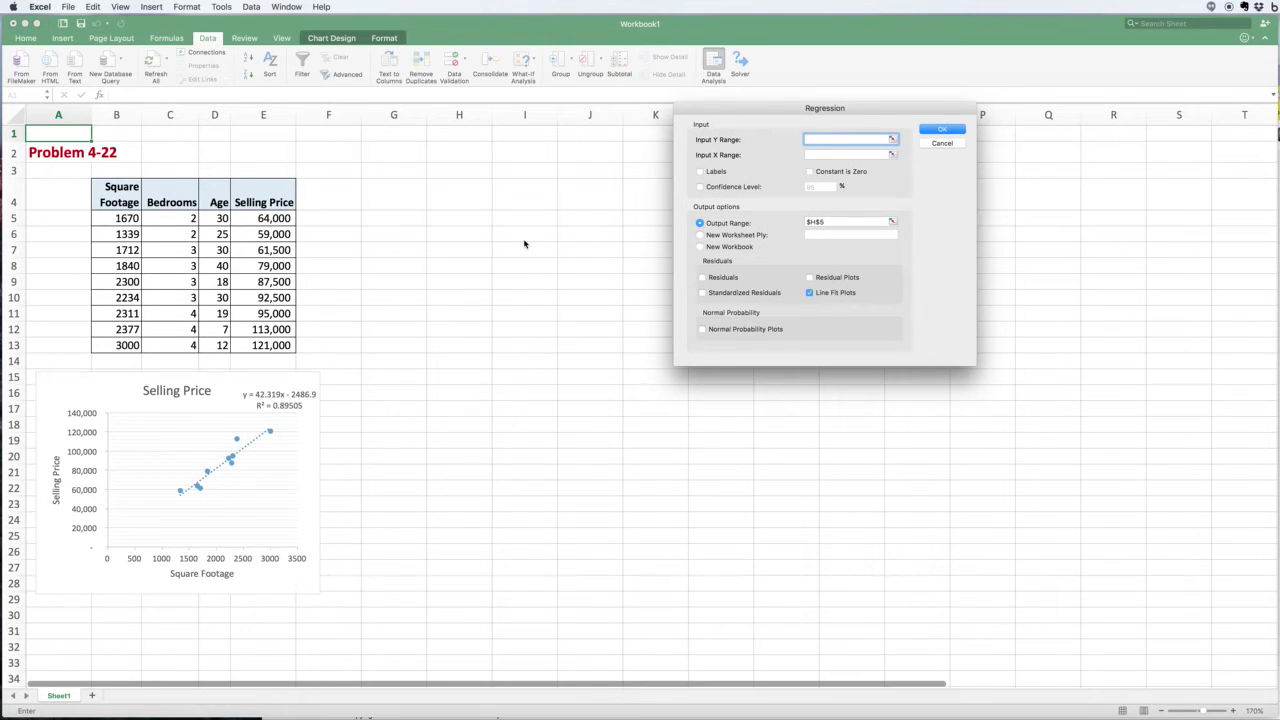
drag(755, 109, 588, 182)
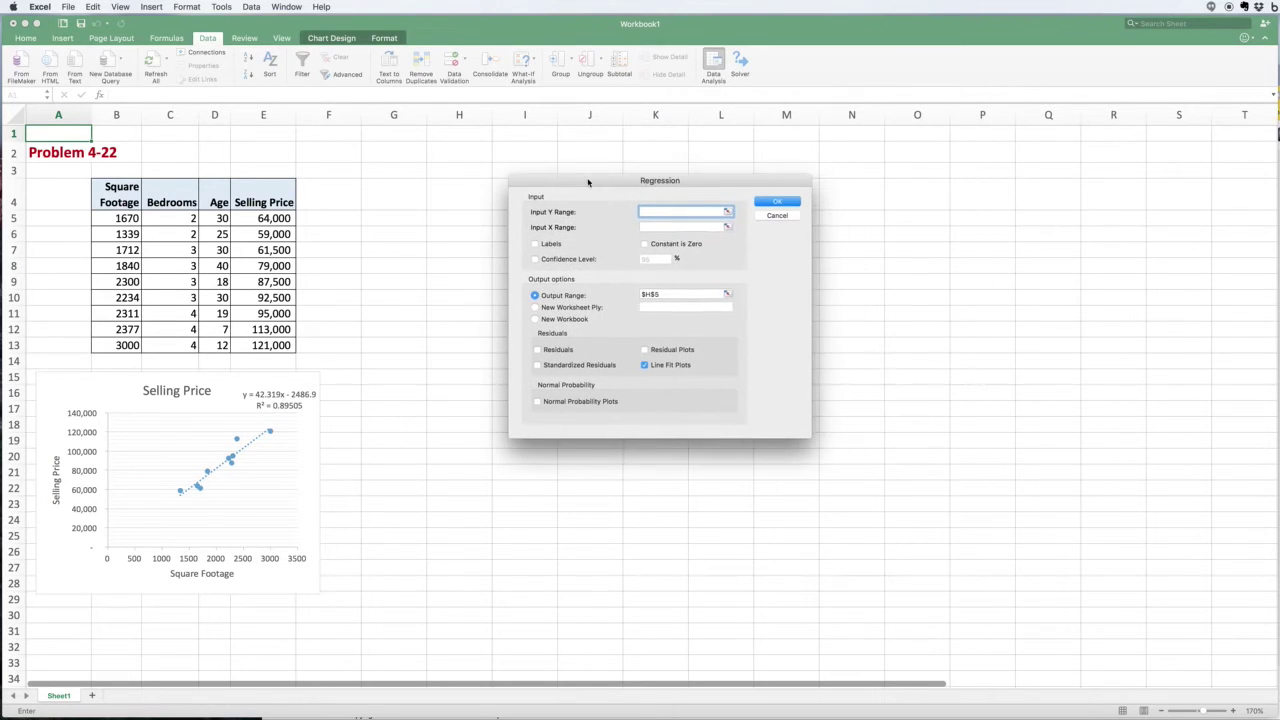
click(534, 309)
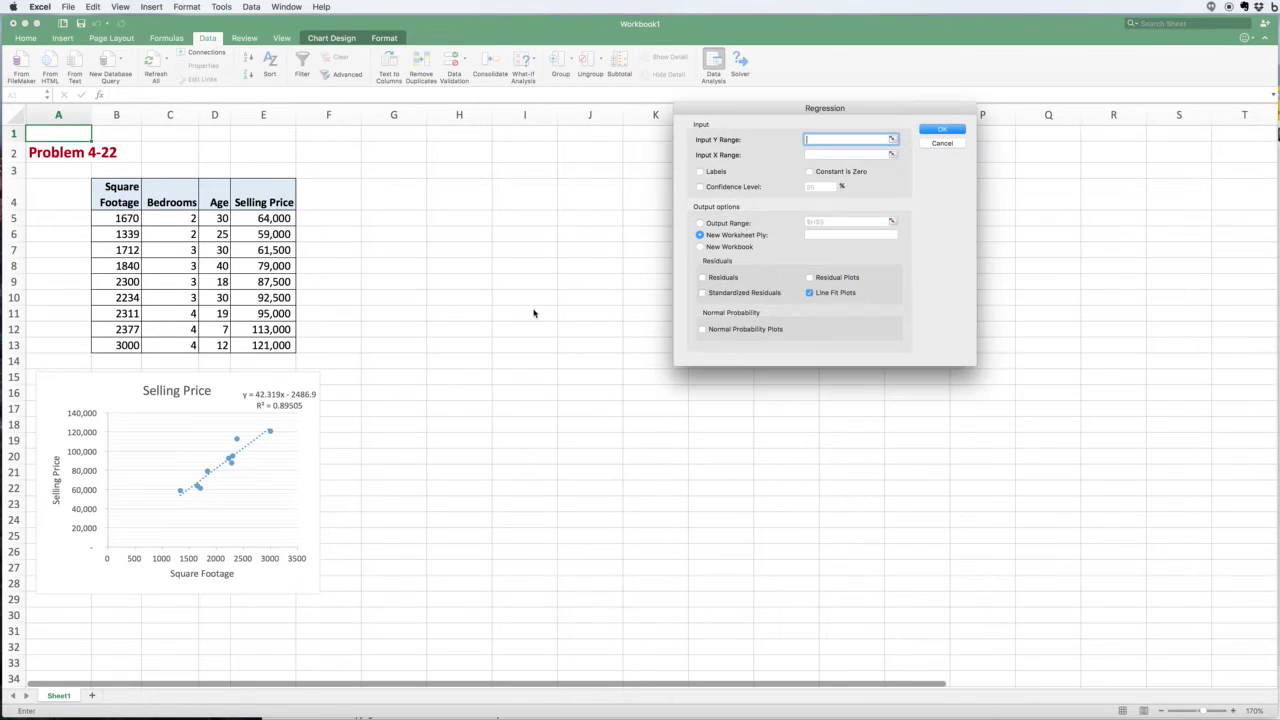
Set the regression's Input Y Range to the Selling Price column E4:E13 and Input X Range to the Square Footage column B4:B13
drag(741, 111, 565, 176)
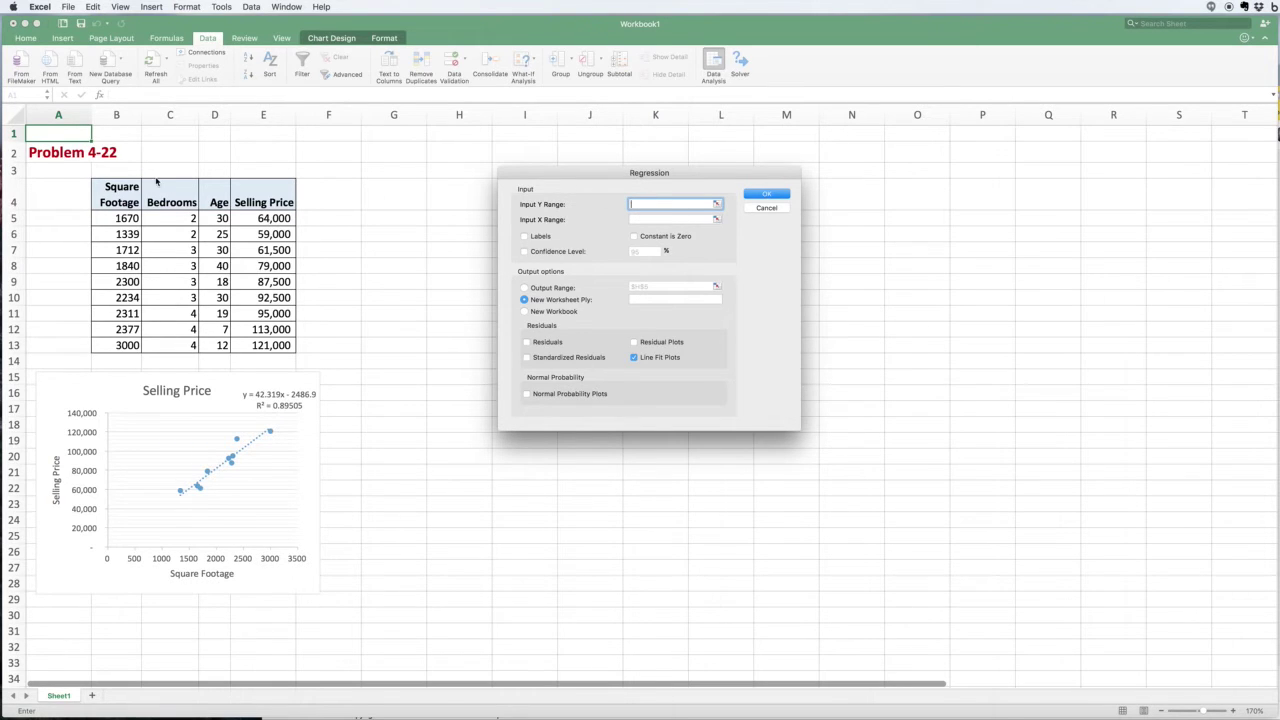
drag(249, 200, 254, 345)
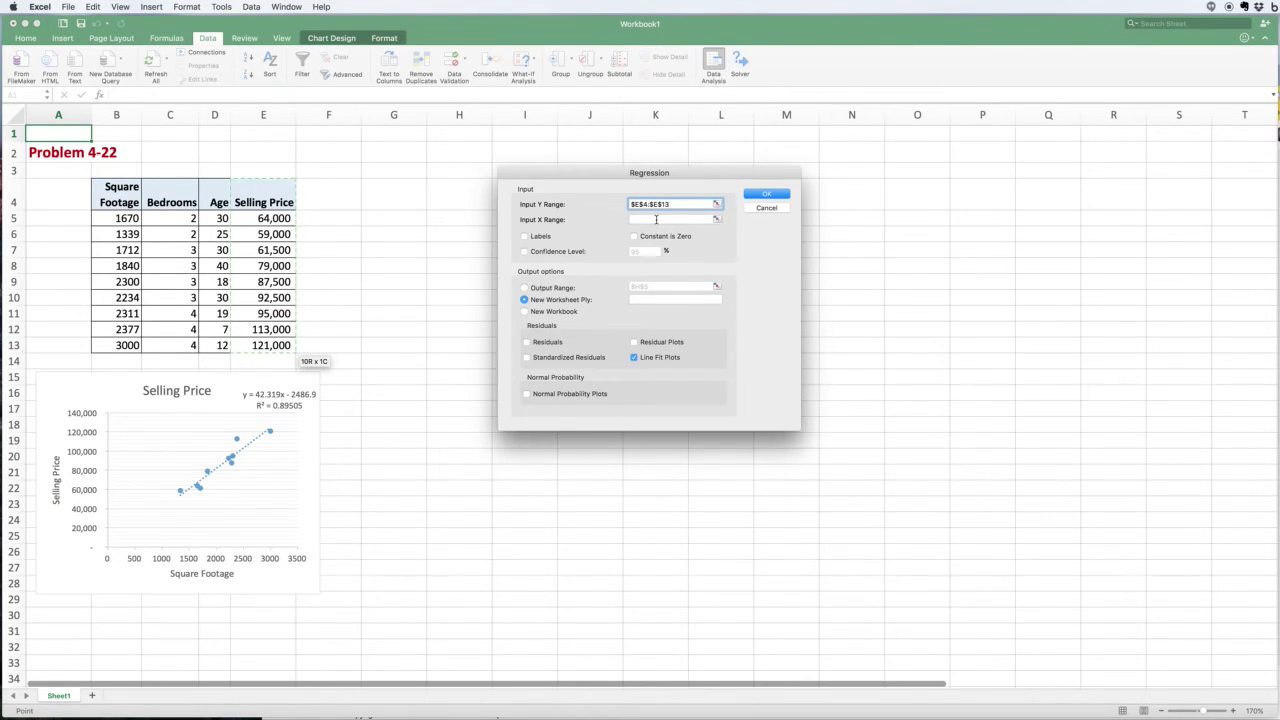
click(655, 218)
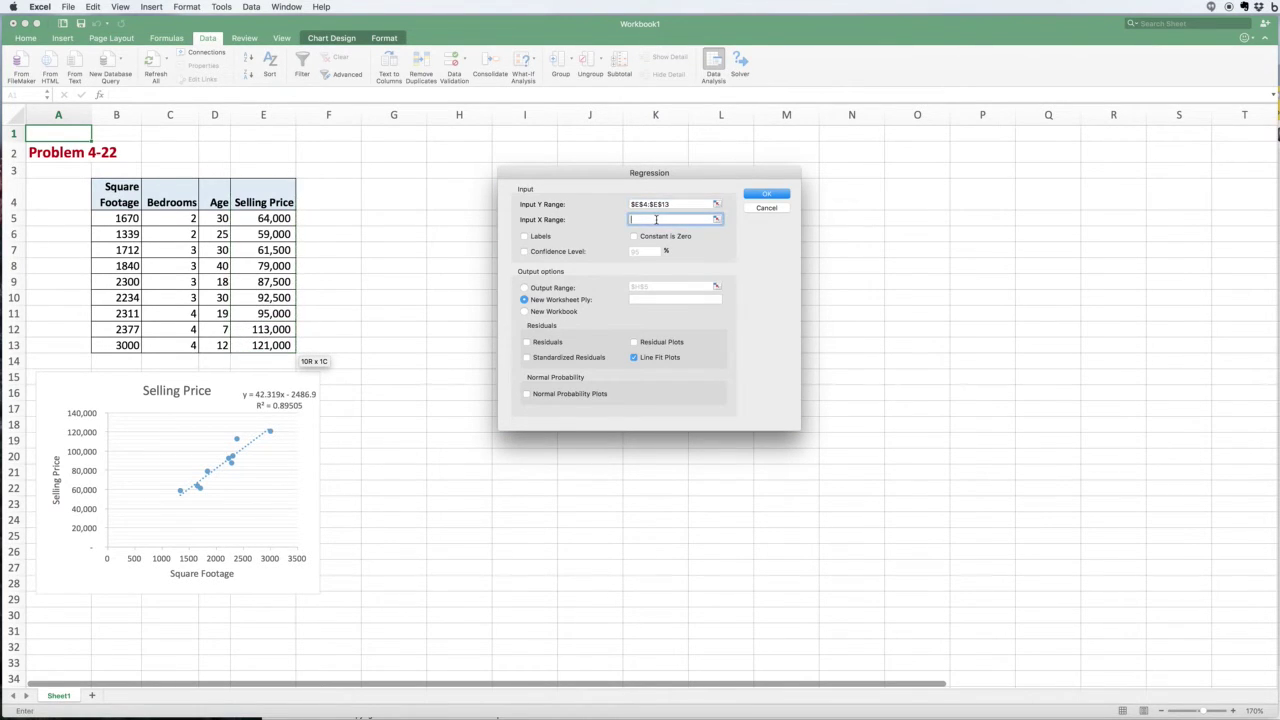
click(123, 190)
drag(123, 190, 128, 344)
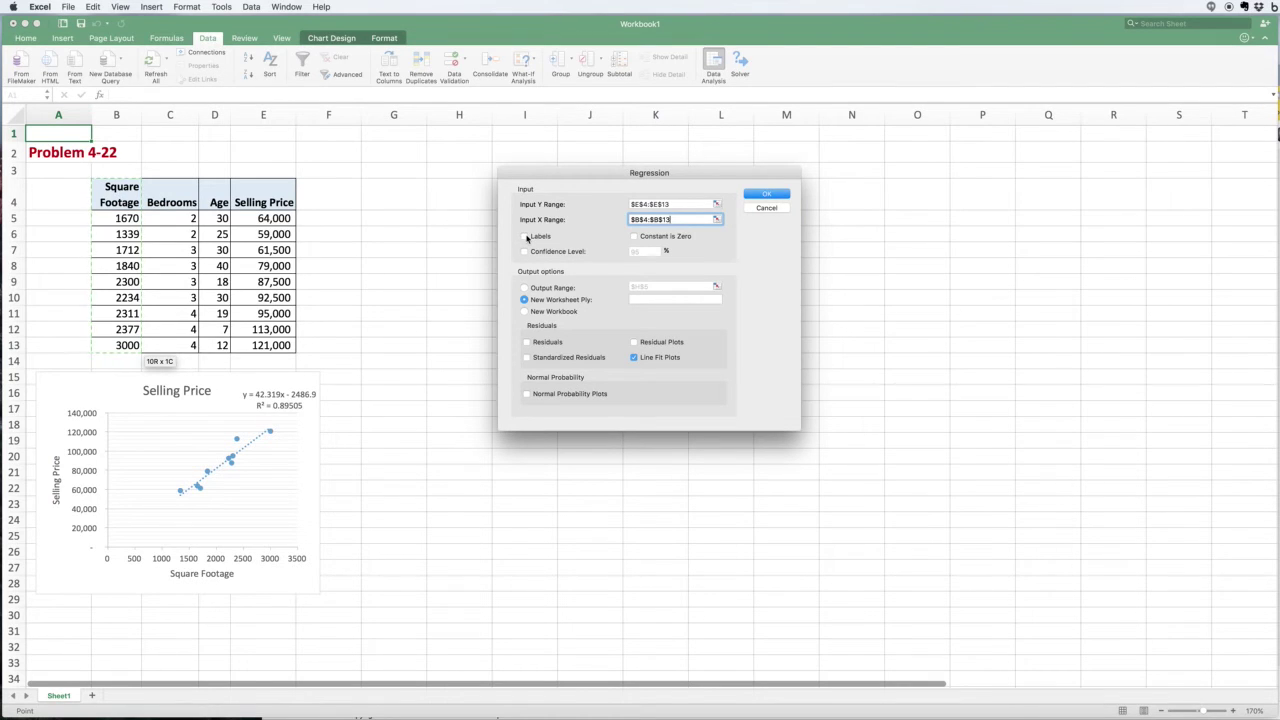
Run the regression with Labels and a 95% Confidence Level enabled and the Output Range set to $H$5
click(525, 237)
click(525, 252)
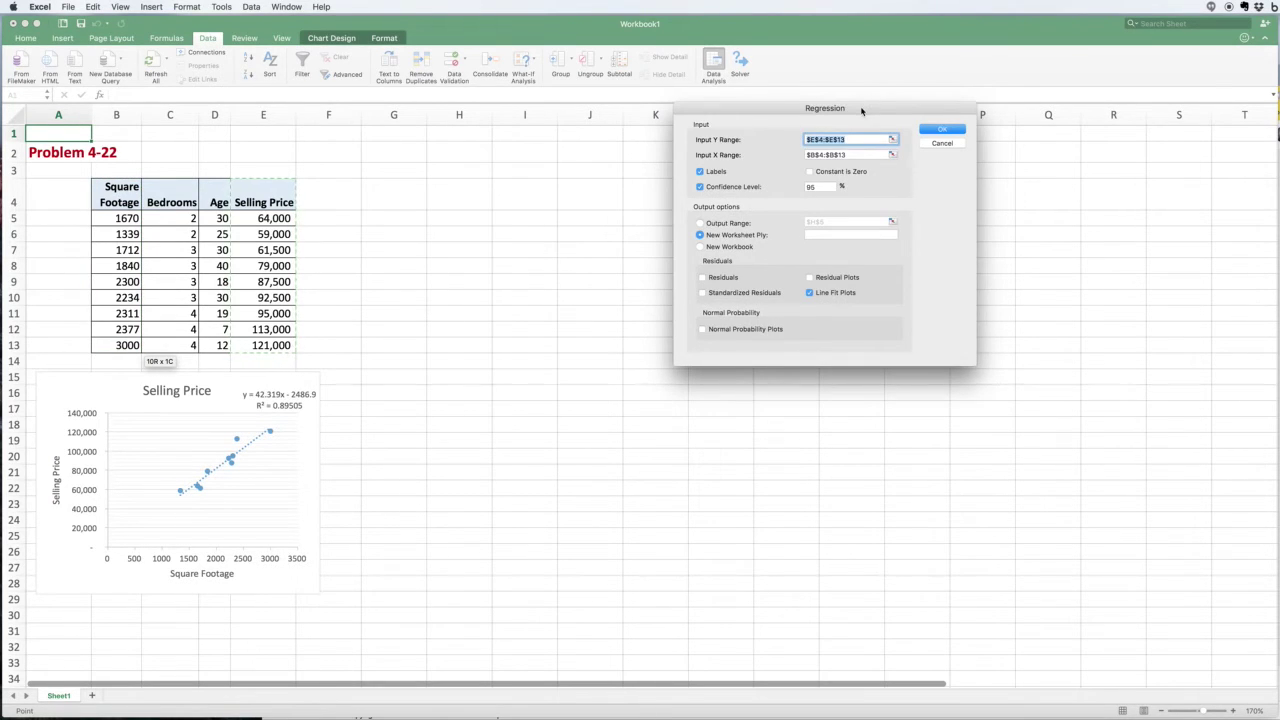
drag(862, 112, 661, 172)
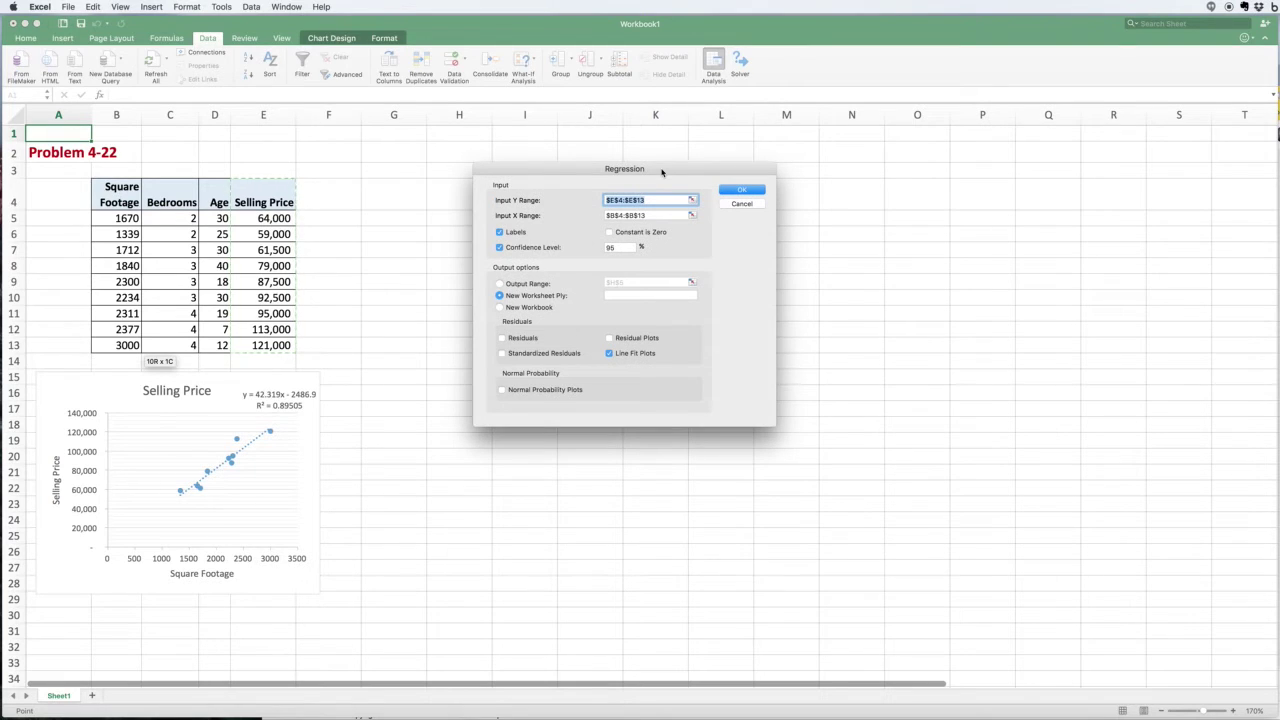
key(Escape)
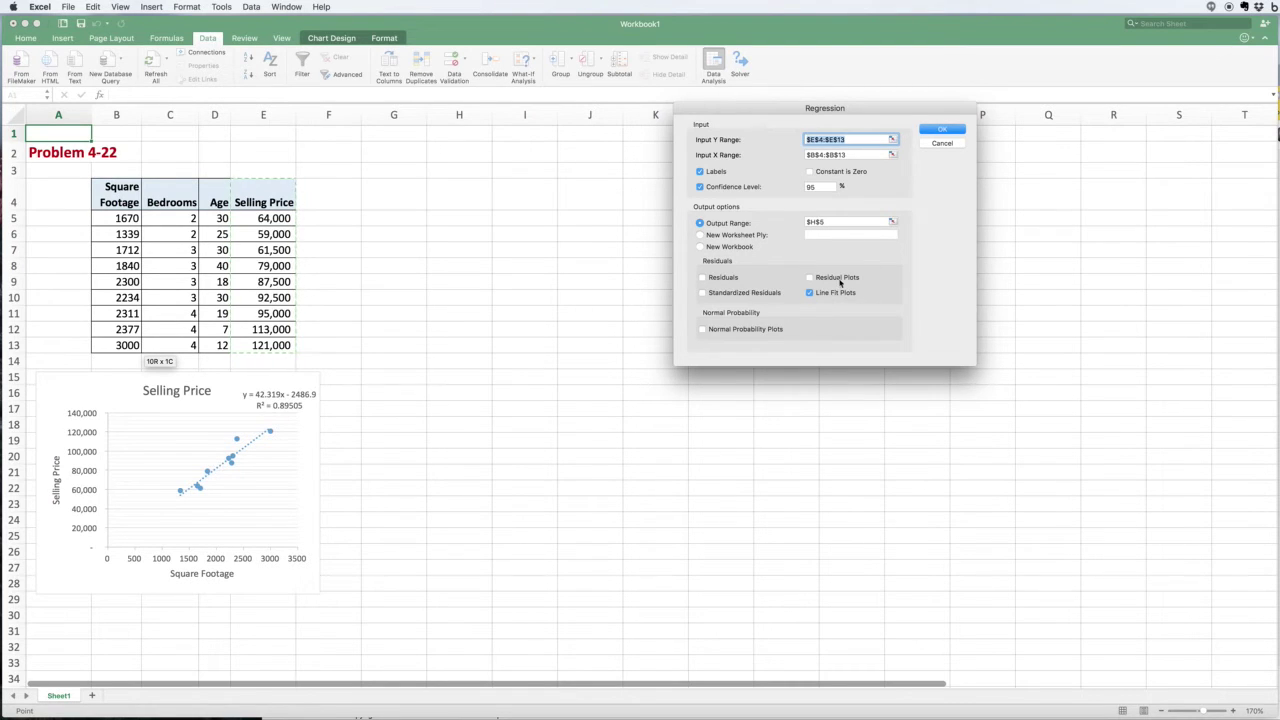
click(952, 131)
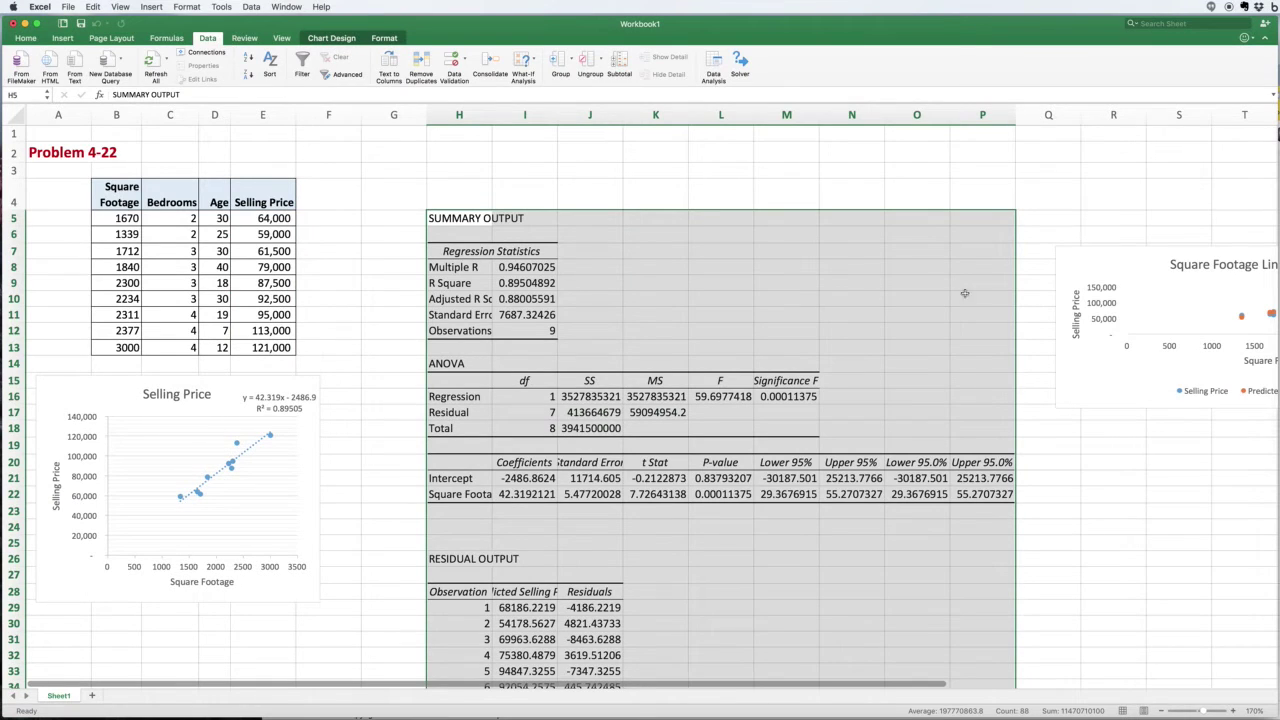
Select the Intercept and Square Footage coefficients in I21:I22, and autofit columns H and I to their contents
scroll(884, 297, down, 4)
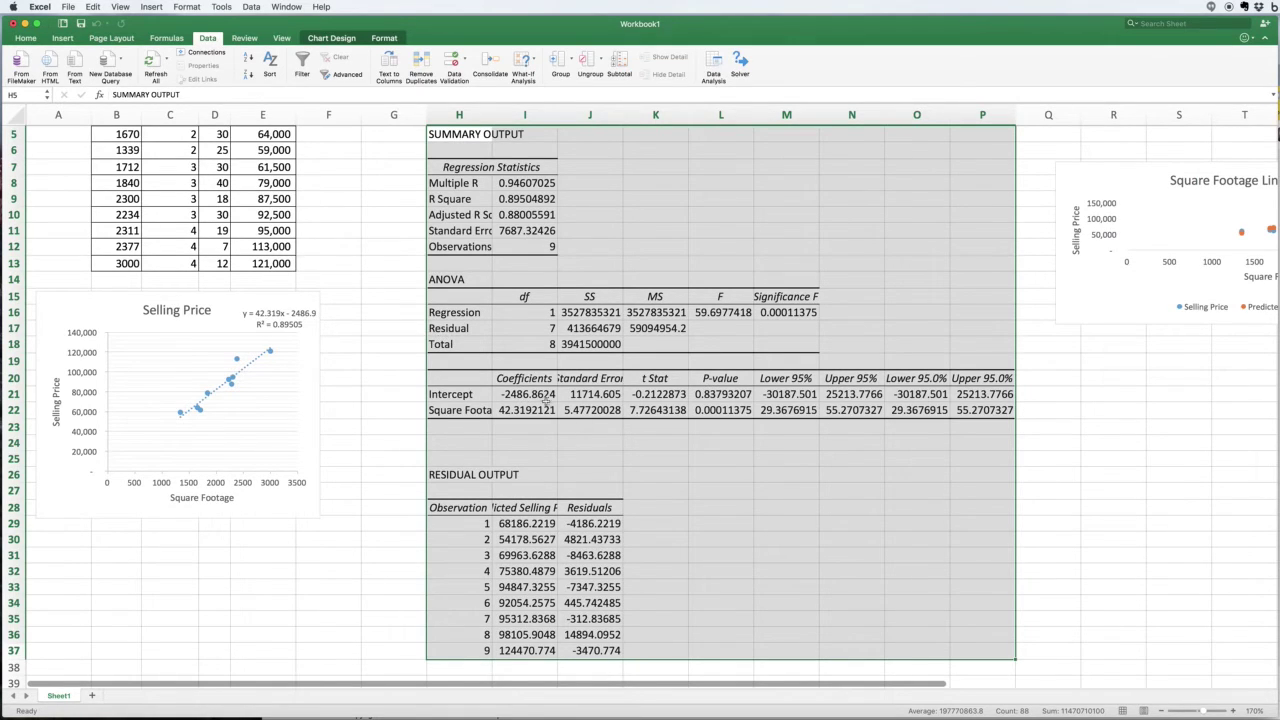
drag(538, 394, 538, 410)
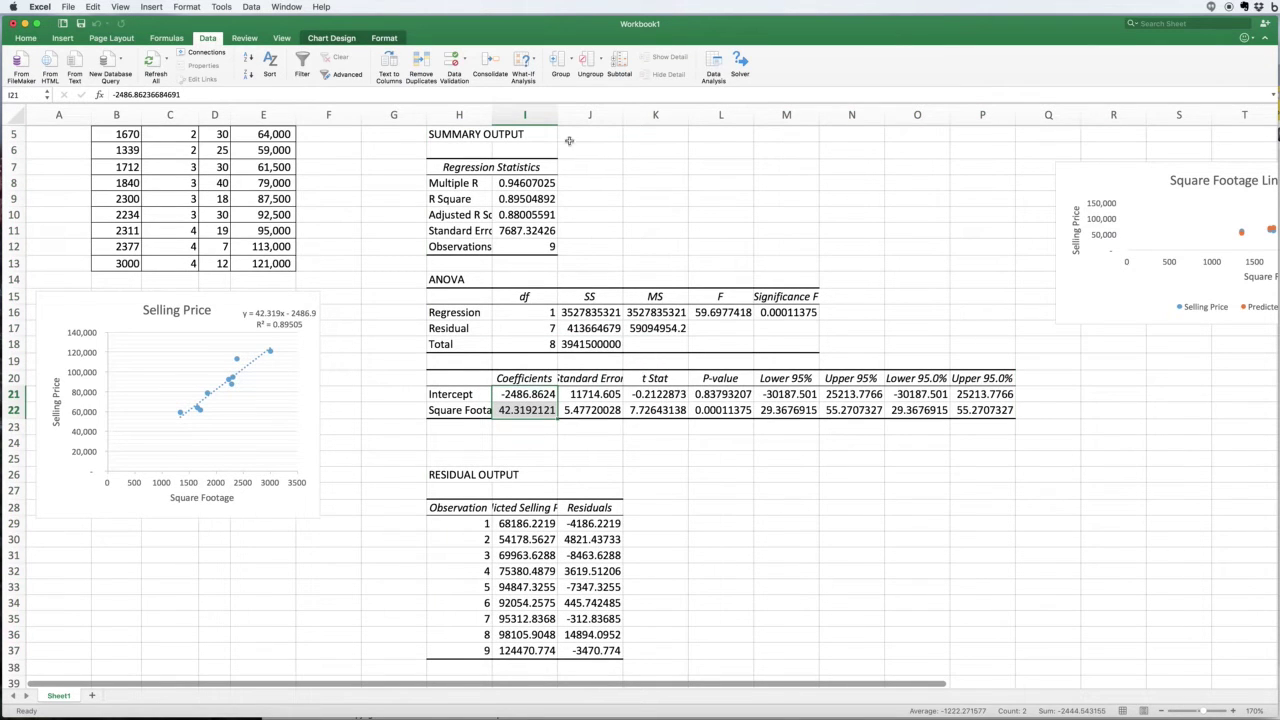
double_click(493, 115)
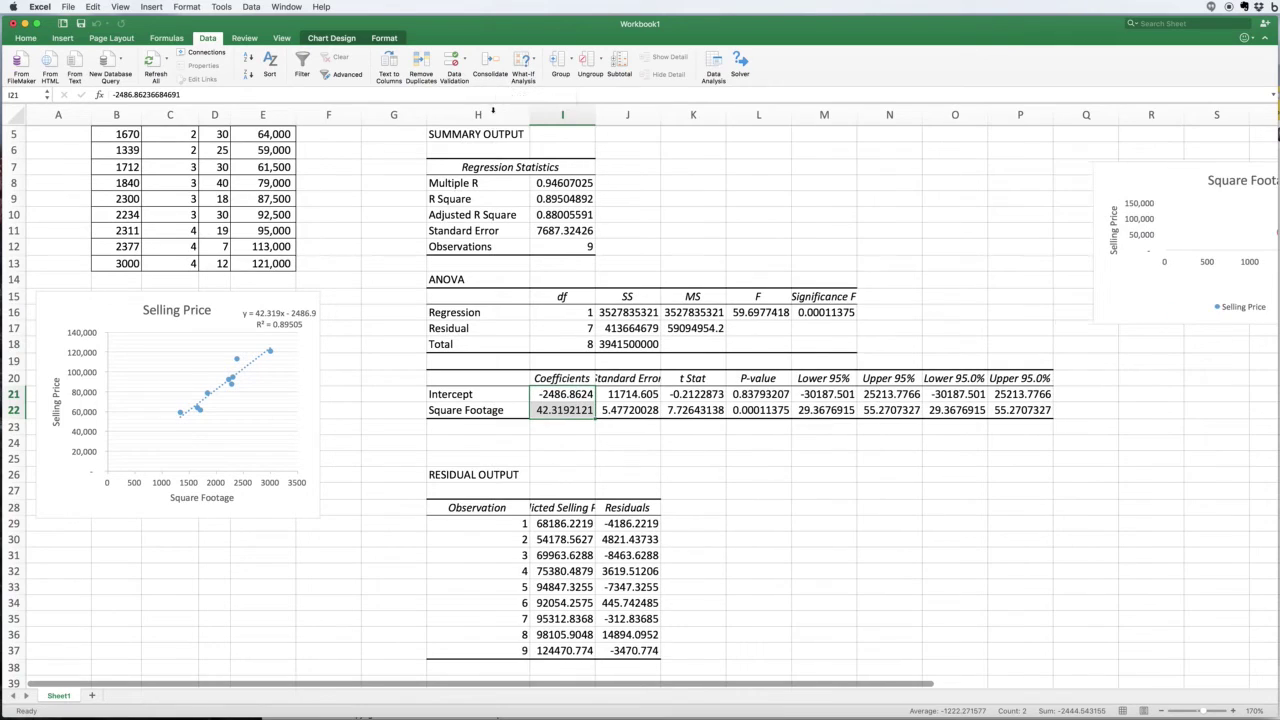
double_click(595, 115)
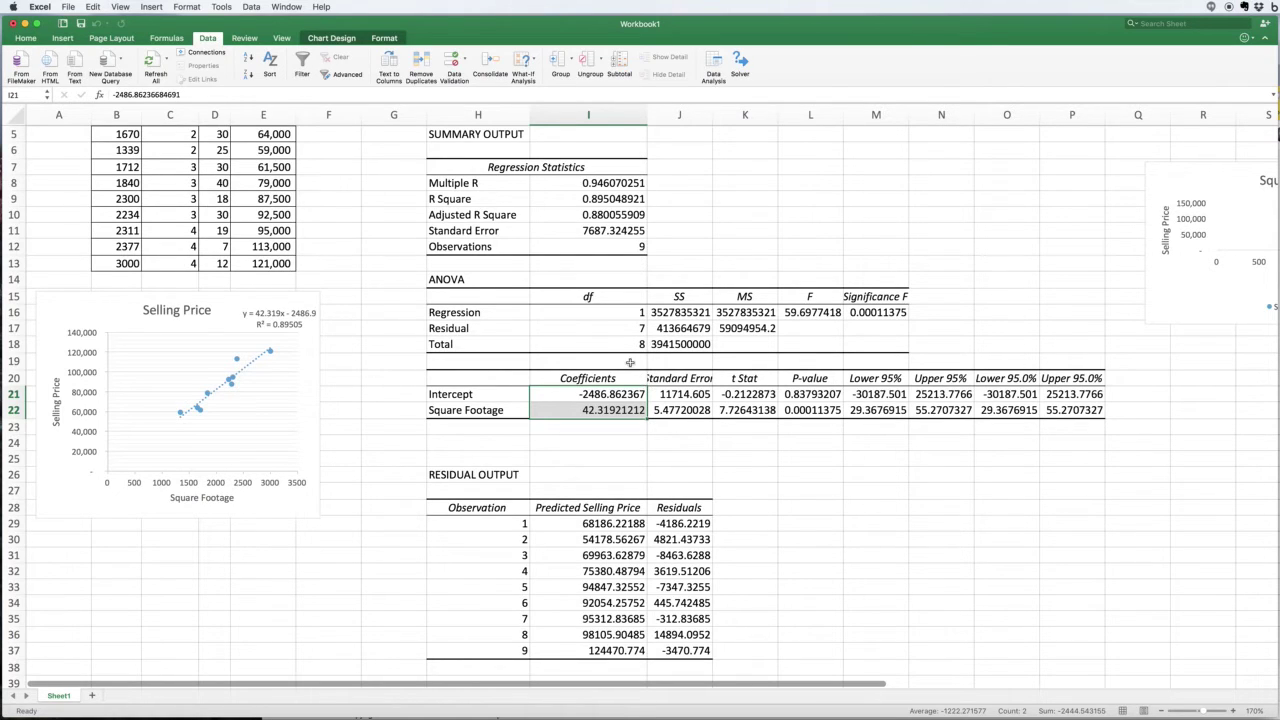
Inspect the Significance F and the Square Footage P-value, and autofit column J to its contents
click(875, 312)
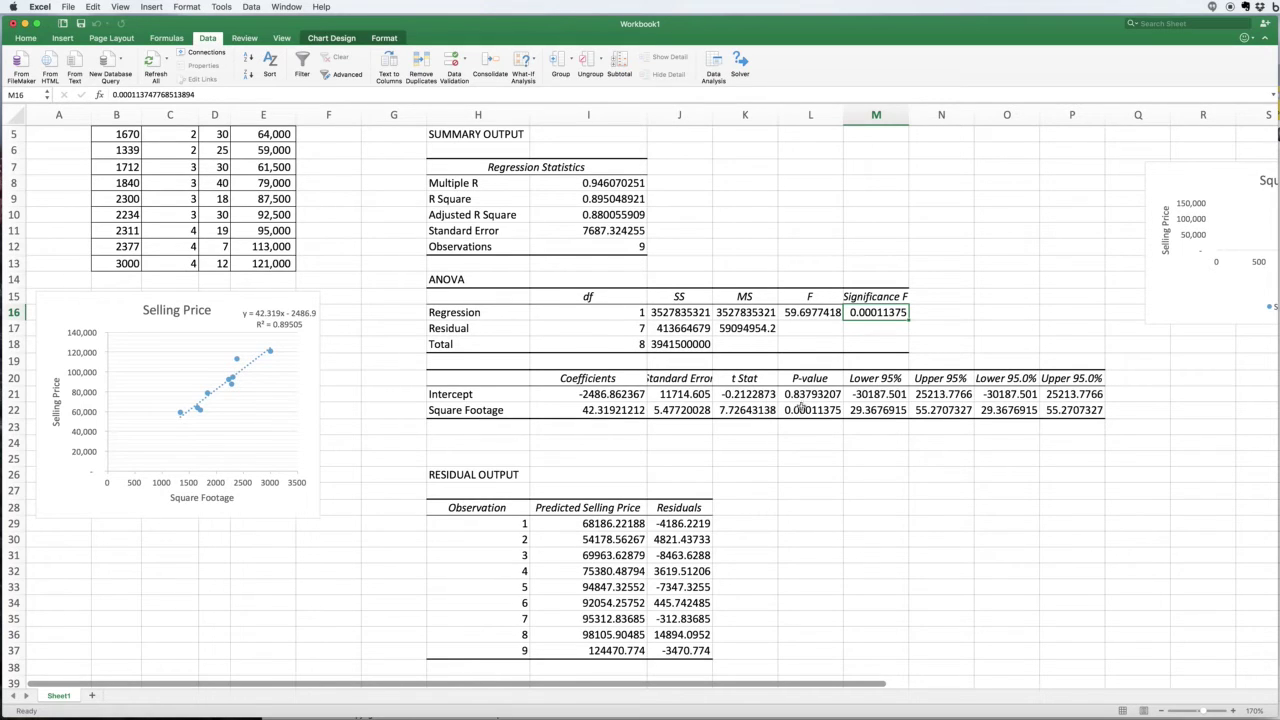
click(808, 412)
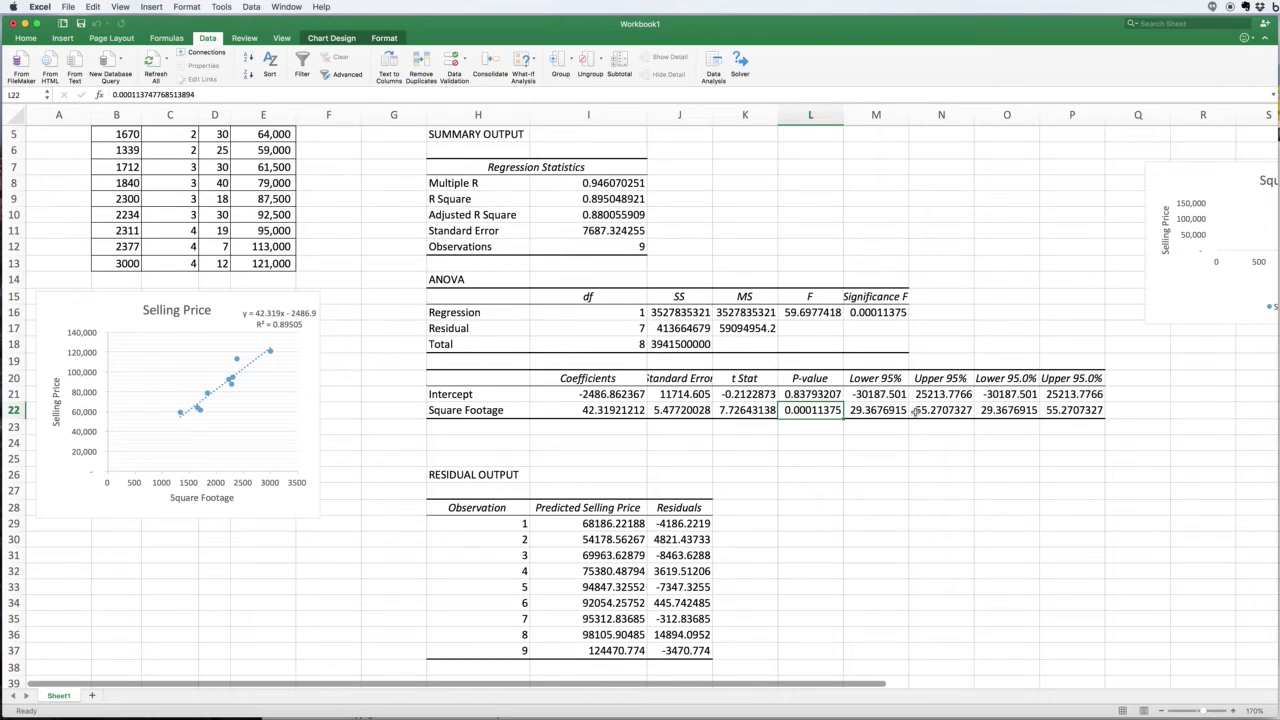
double_click(712, 116)
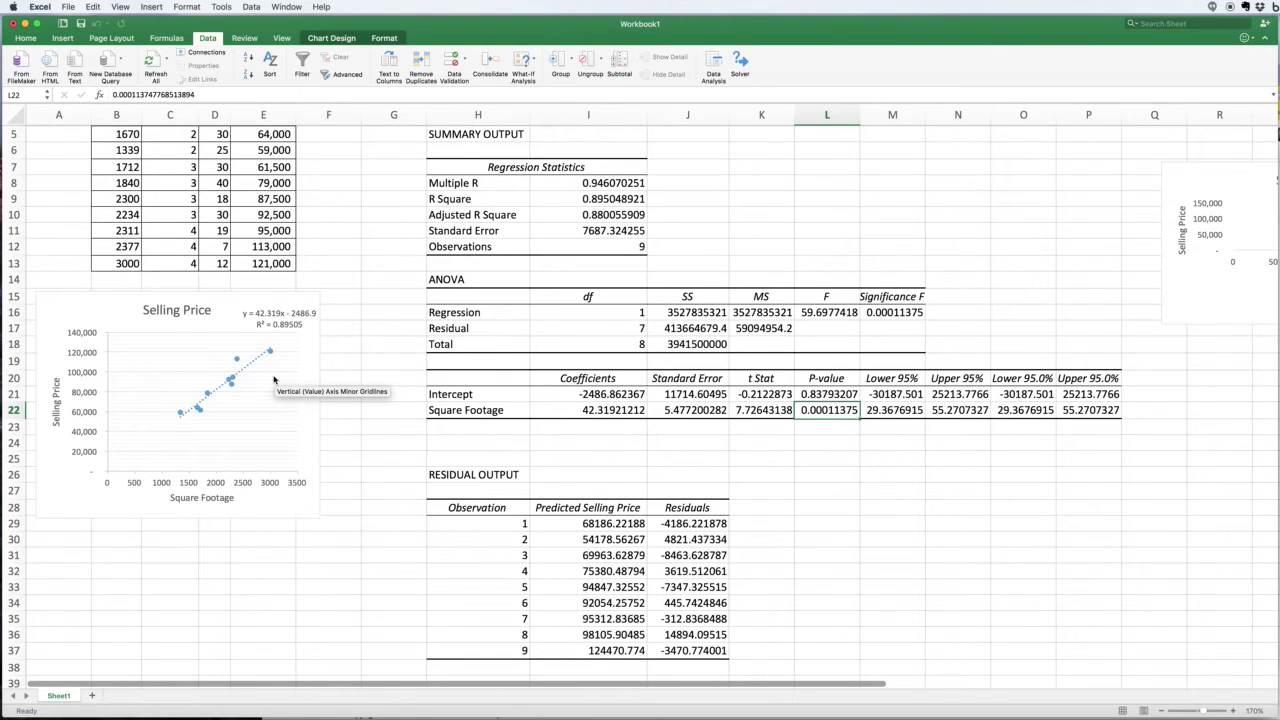
Run a multiple regression with the Input X Range set to $B$4:$D$13 and the output on a new worksheet
scroll(274, 379, up, 3)
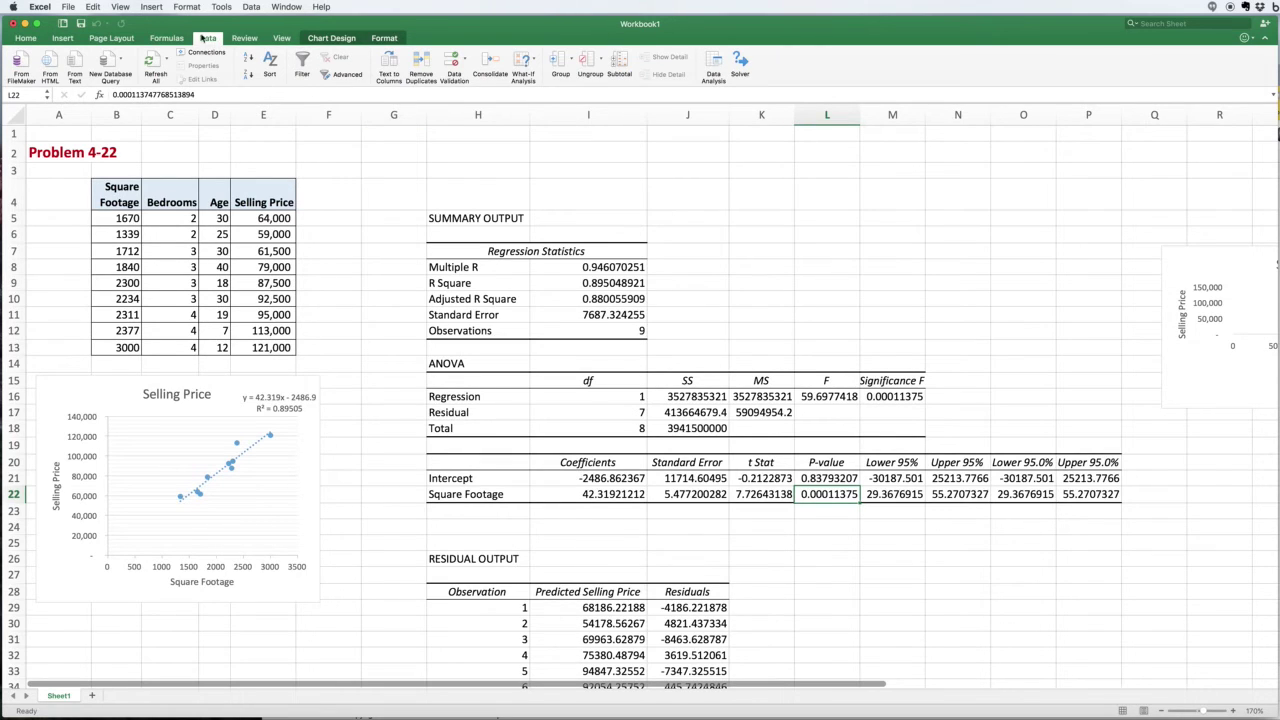
click(714, 62)
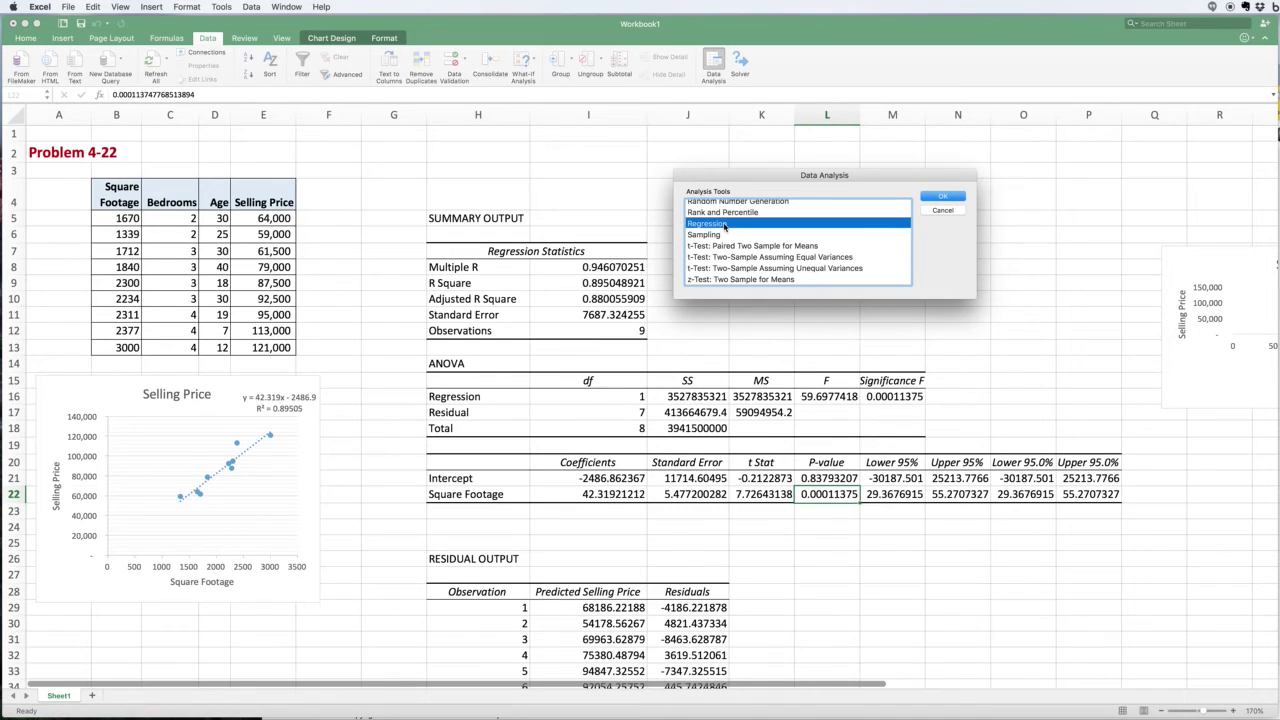
click(942, 196)
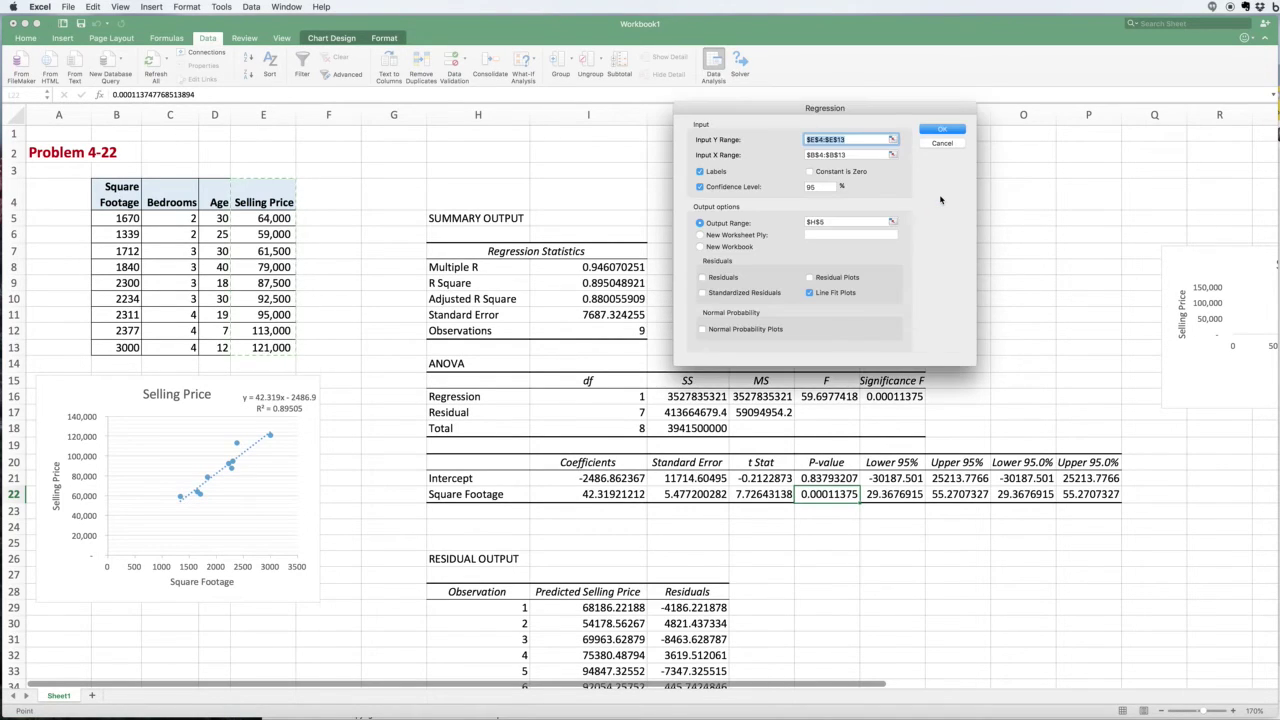
click(860, 154)
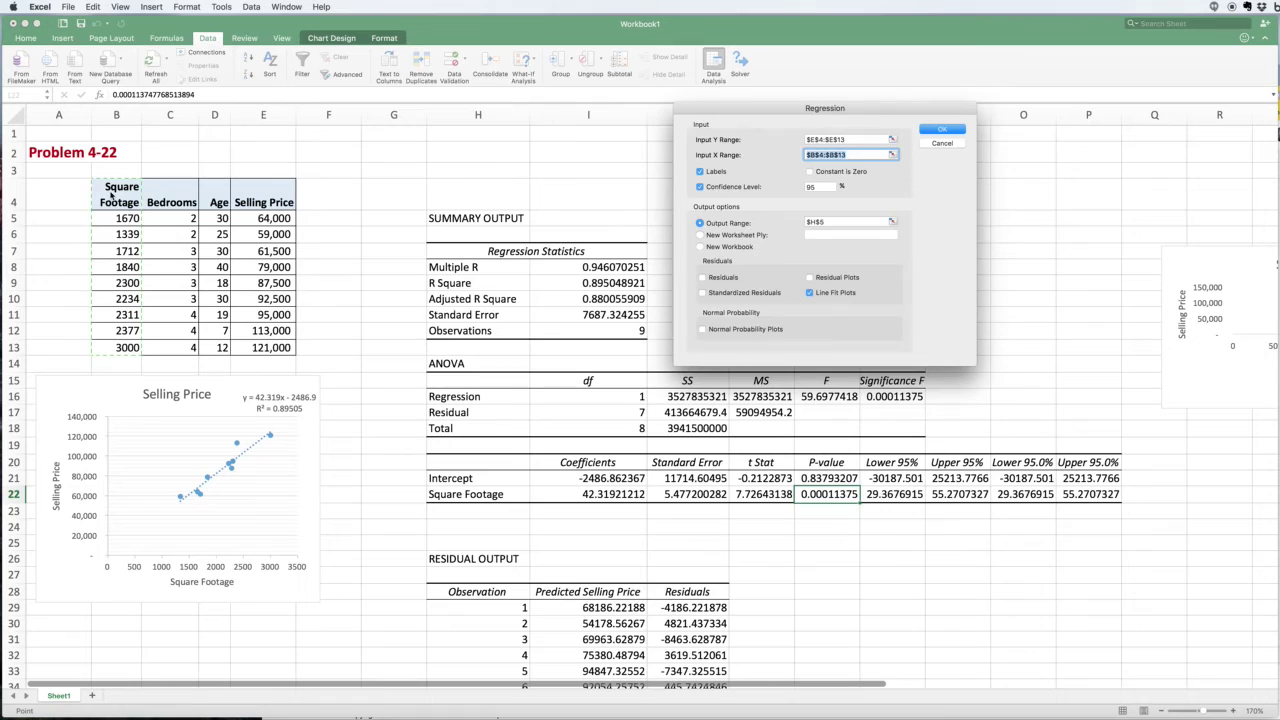
drag(110, 195, 221, 347)
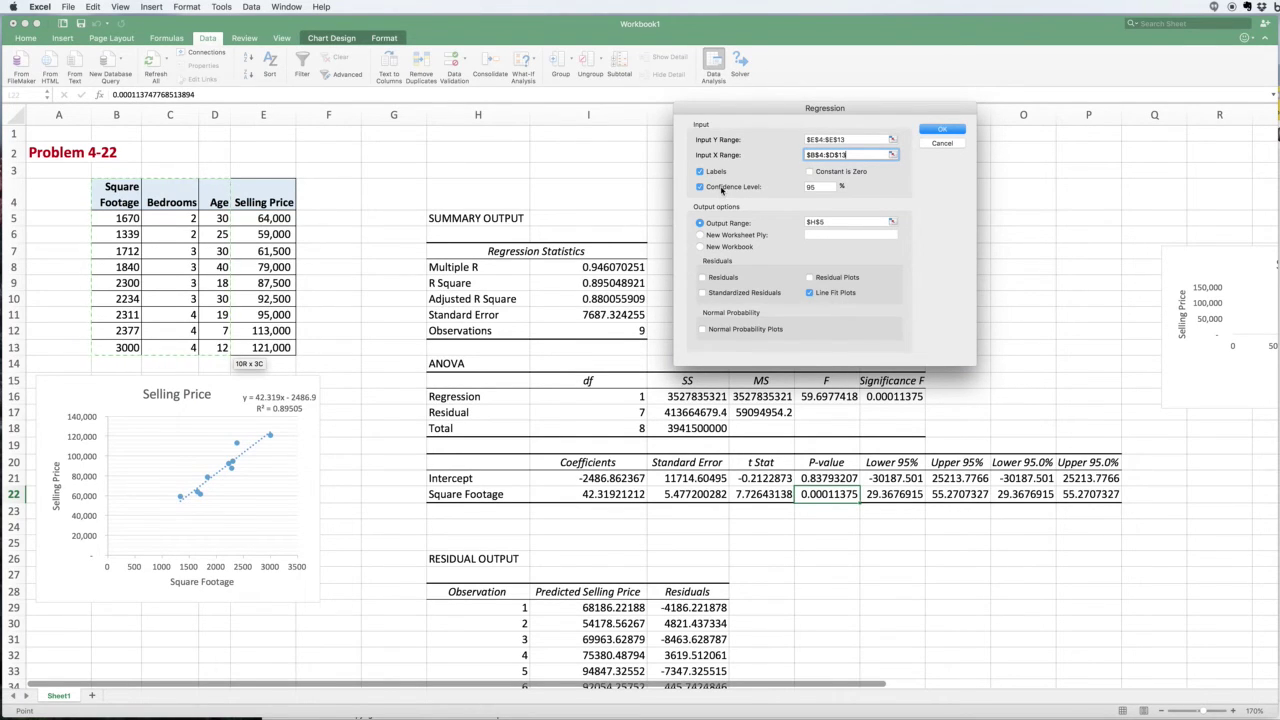
click(700, 235)
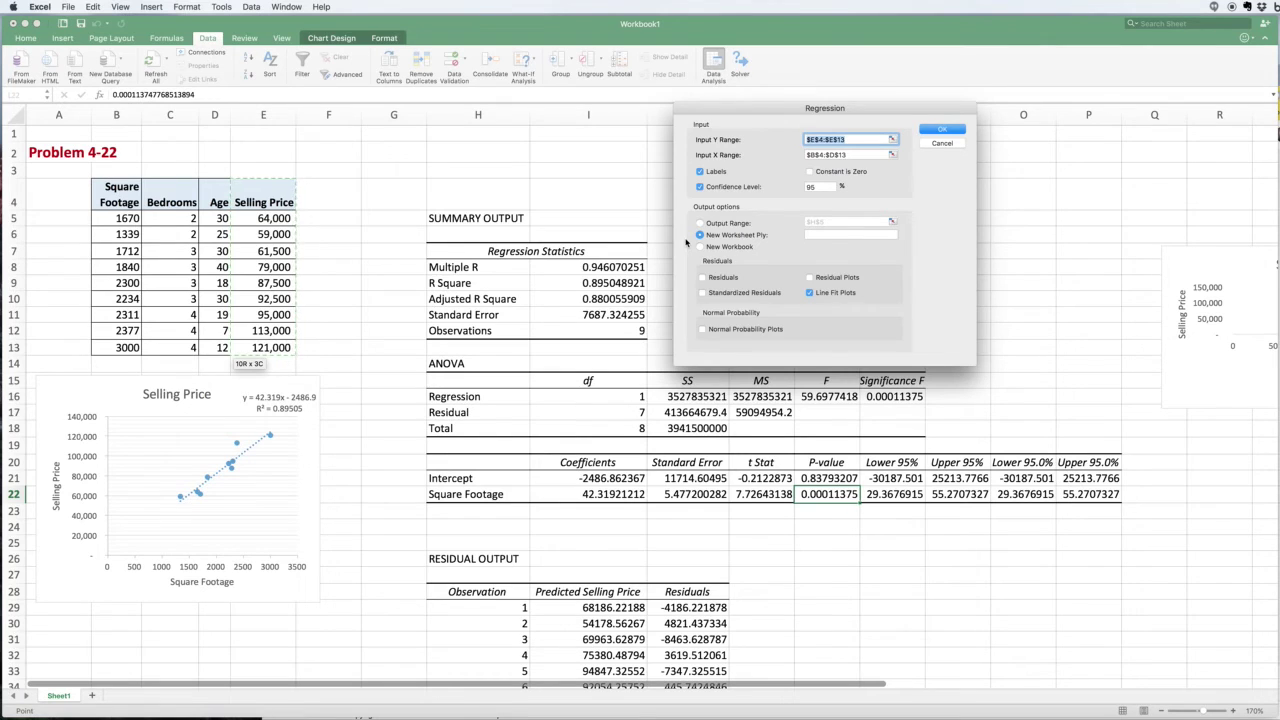
click(944, 131)
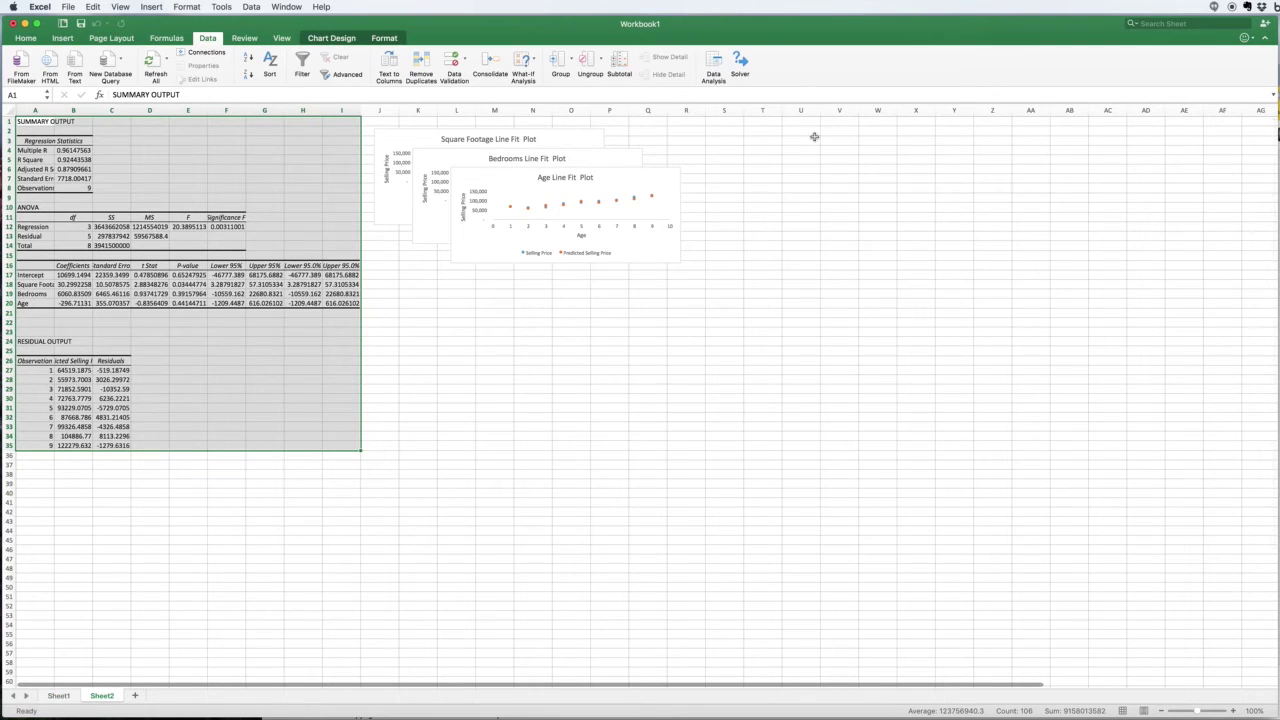
Delete the Square Footage and Bedrooms line fit plots from the new regression output sheet
click(1233, 712)
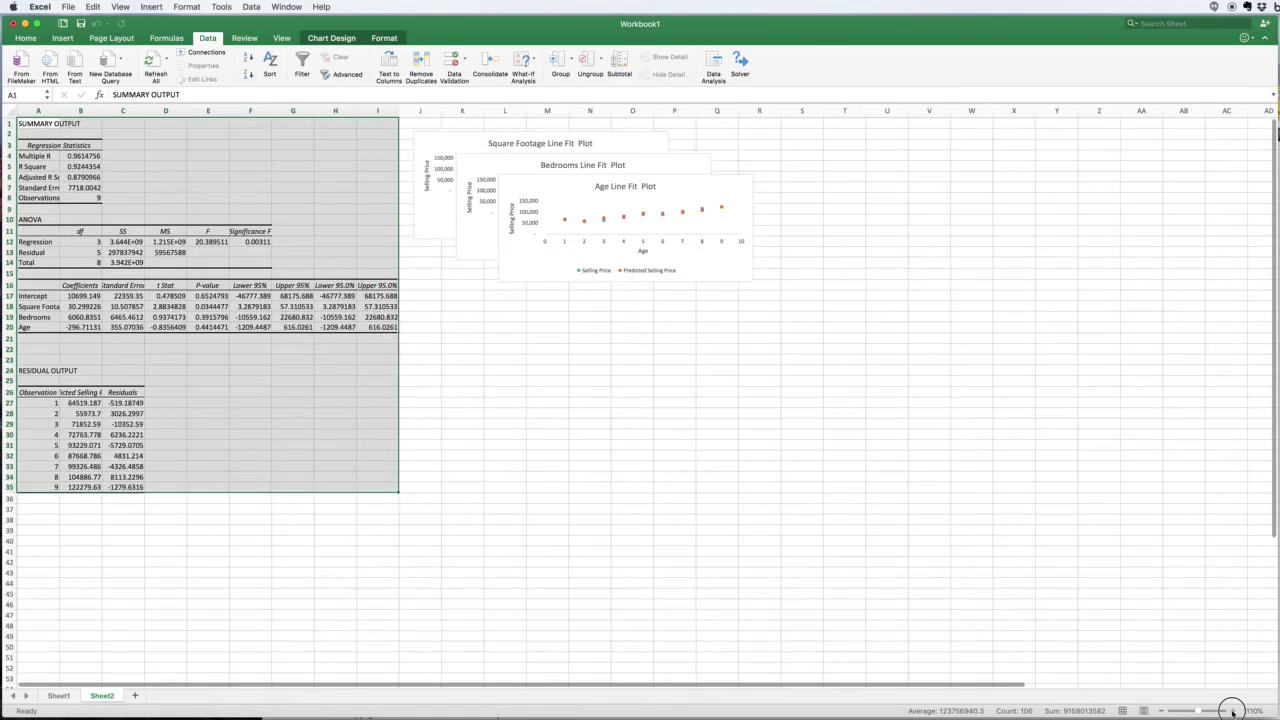
click(1233, 712)
click(1233, 712)
click(1233, 712)
click(1233, 712)
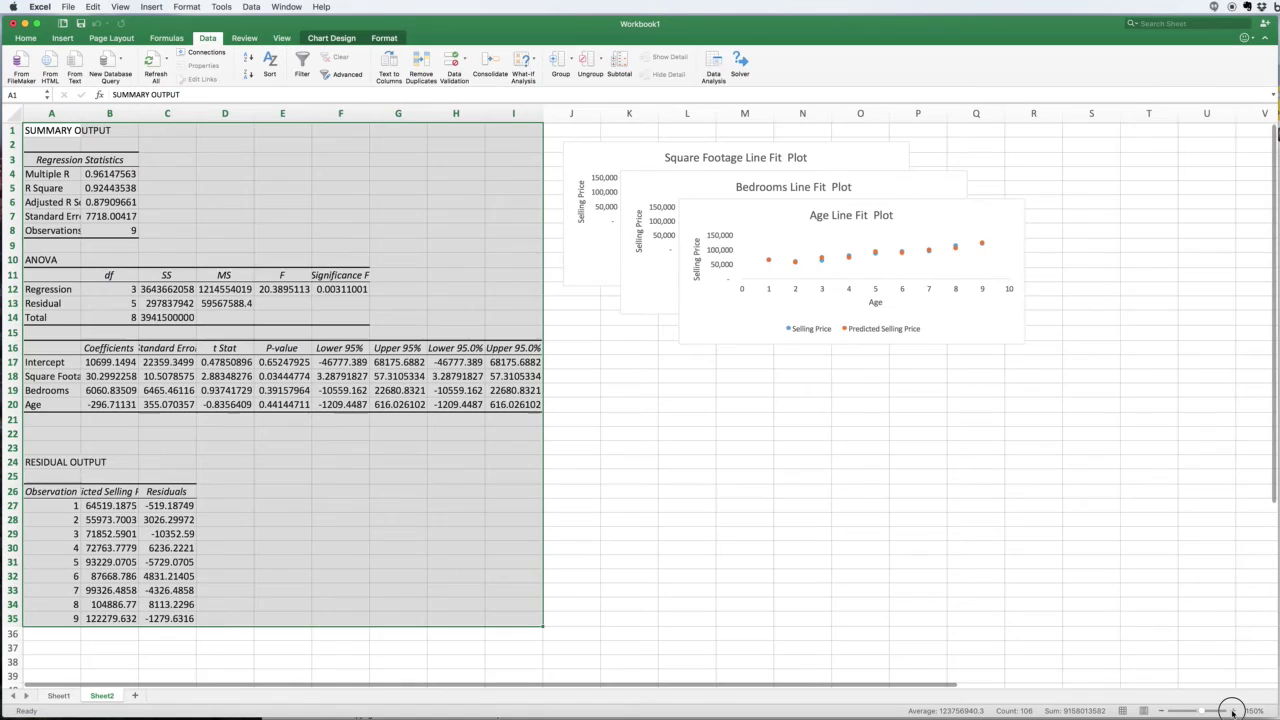
click(1233, 712)
click(1233, 712)
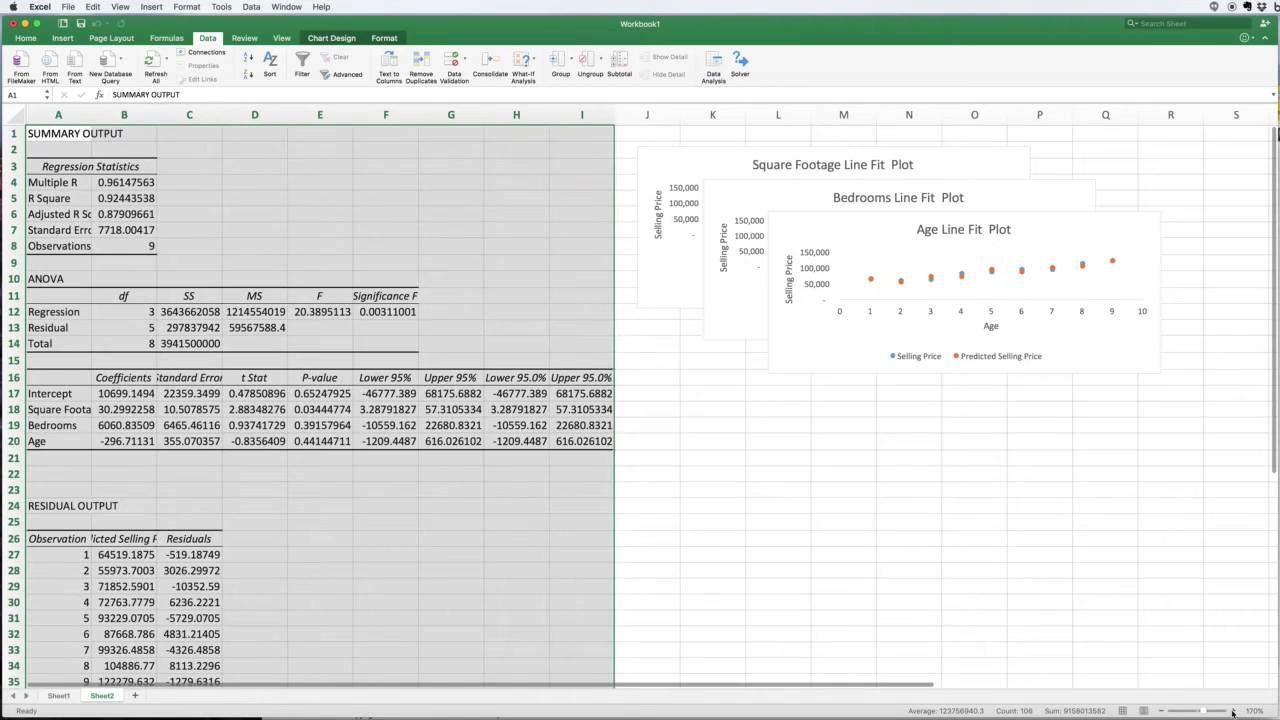
click(940, 164)
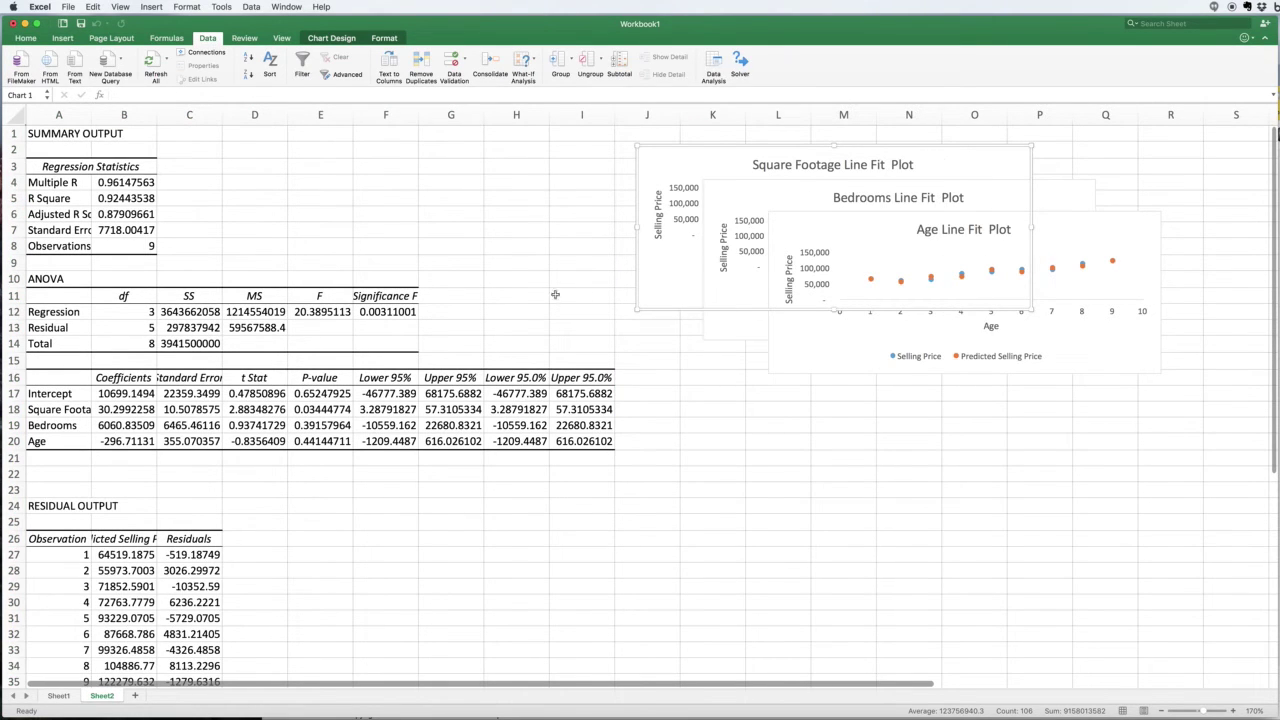
key(Delete)
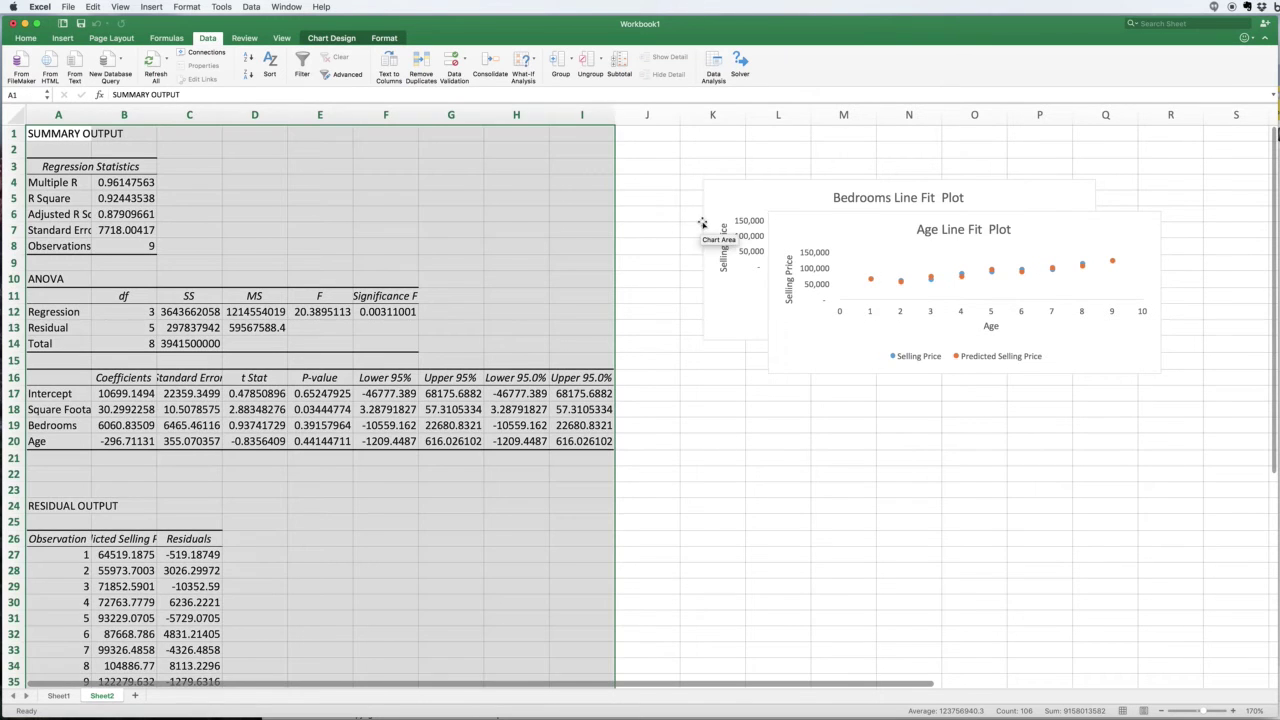
click(727, 207)
key(Delete)
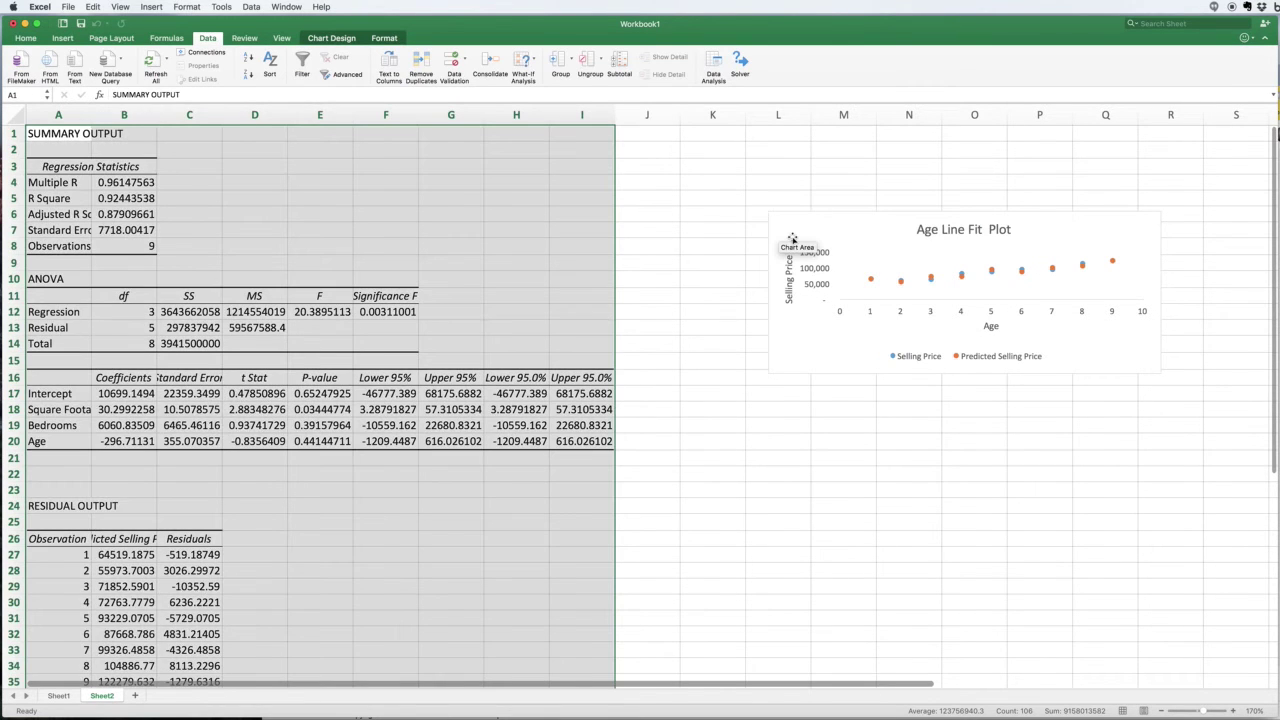
key(Delete)
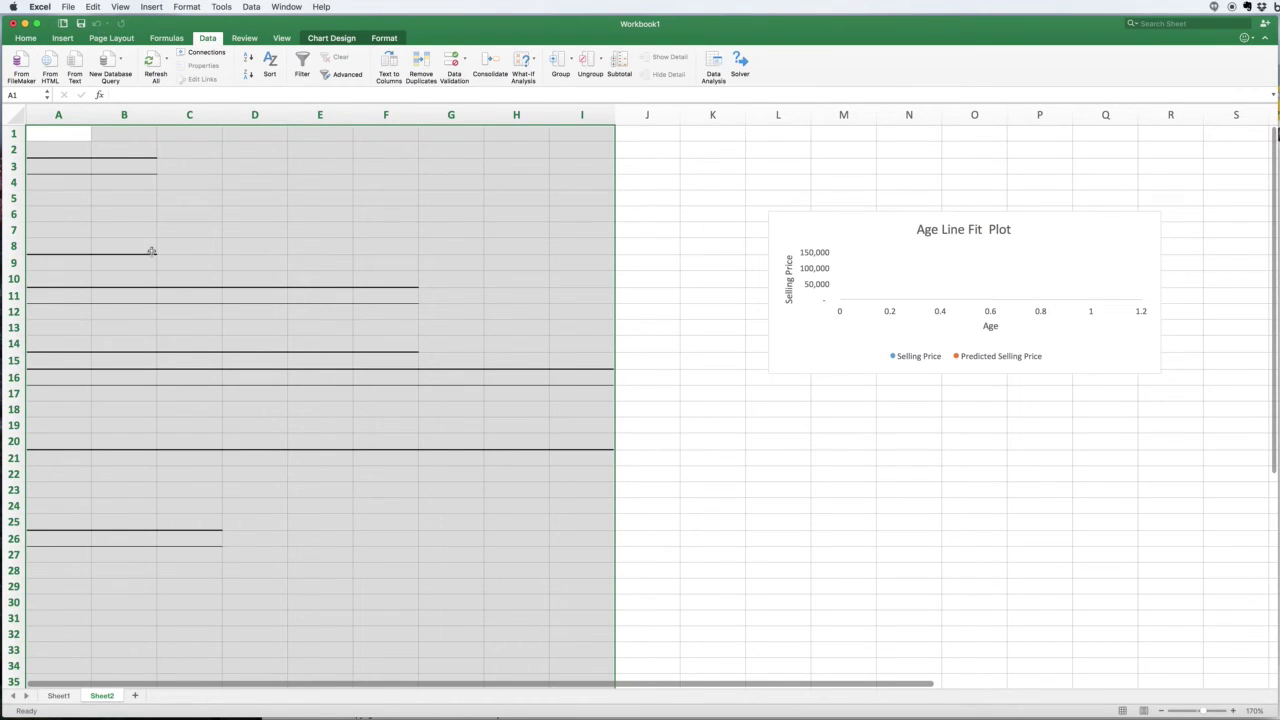
click(64, 7)
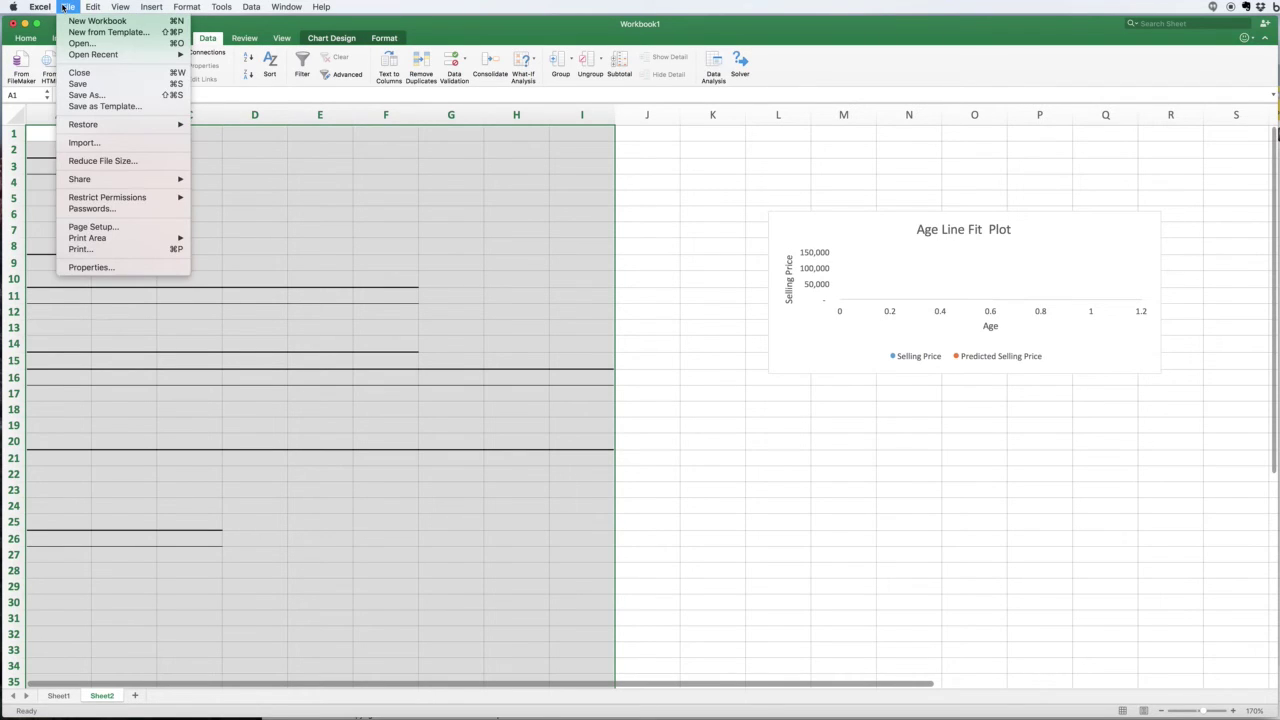
mouse_move(92, 7)
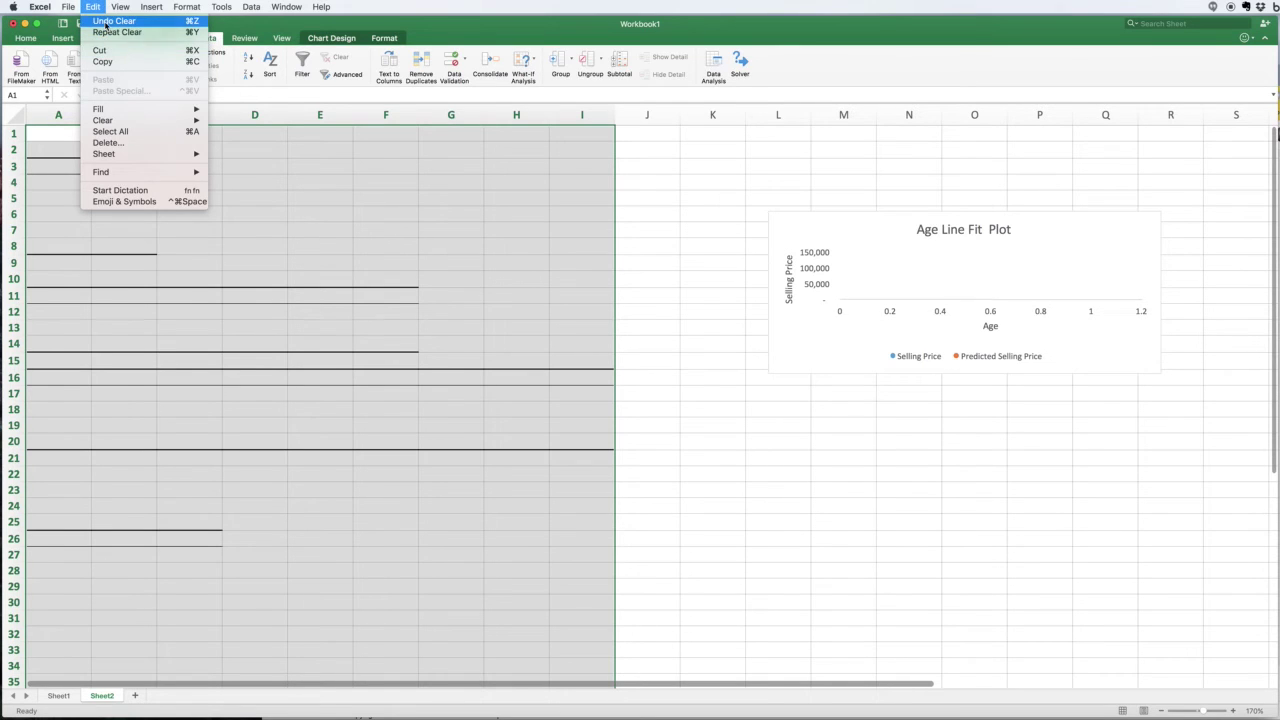
click(104, 21)
Delete the Age line fit plot from the regression output sheet
click(837, 240)
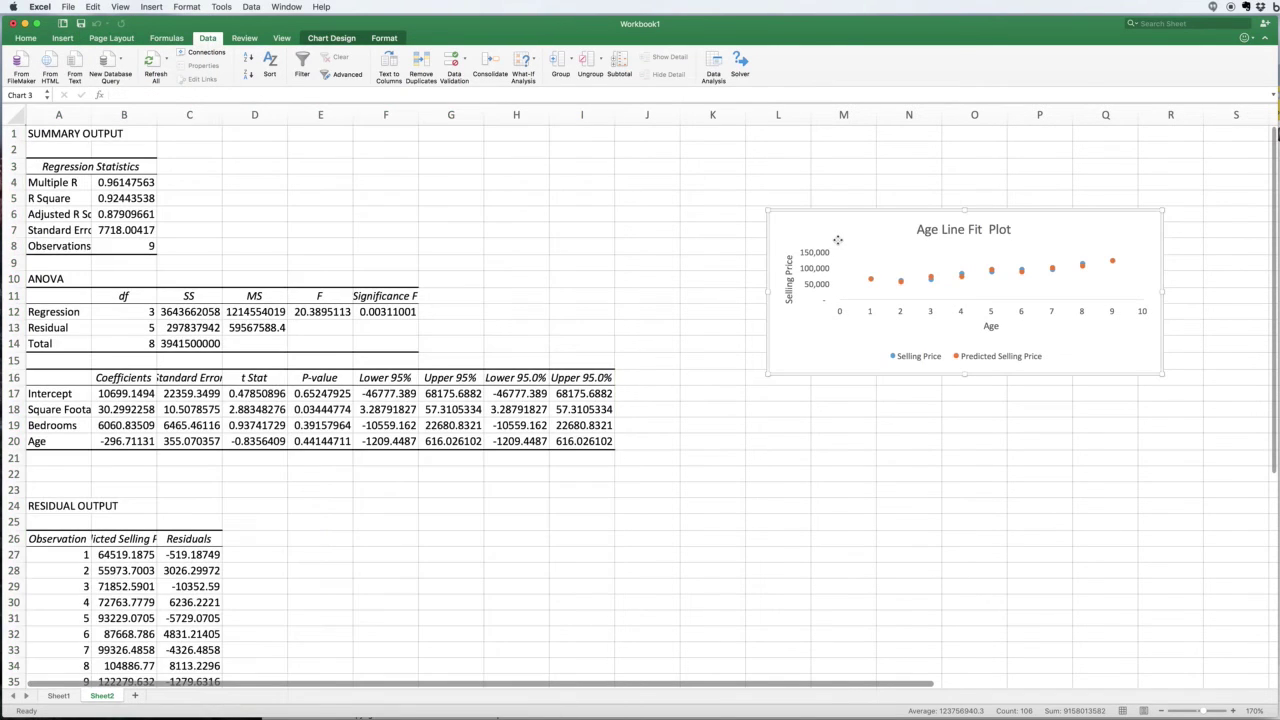
key(Delete)
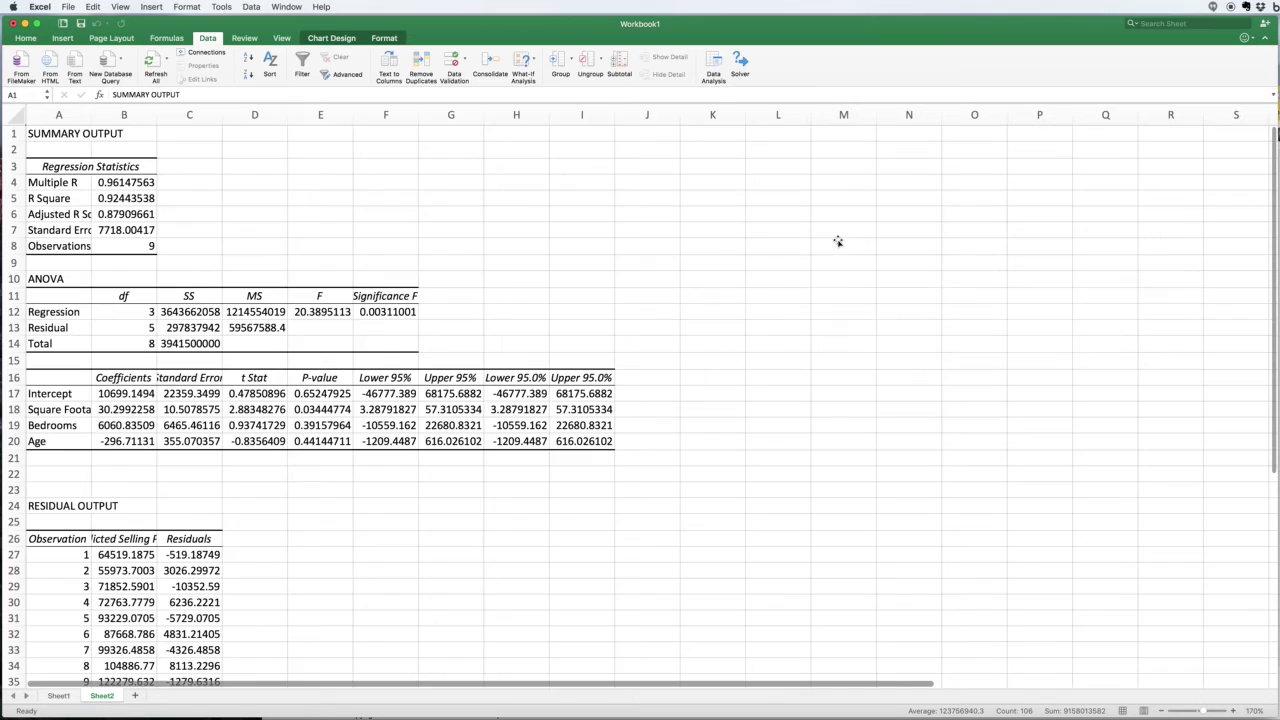
click(745, 311)
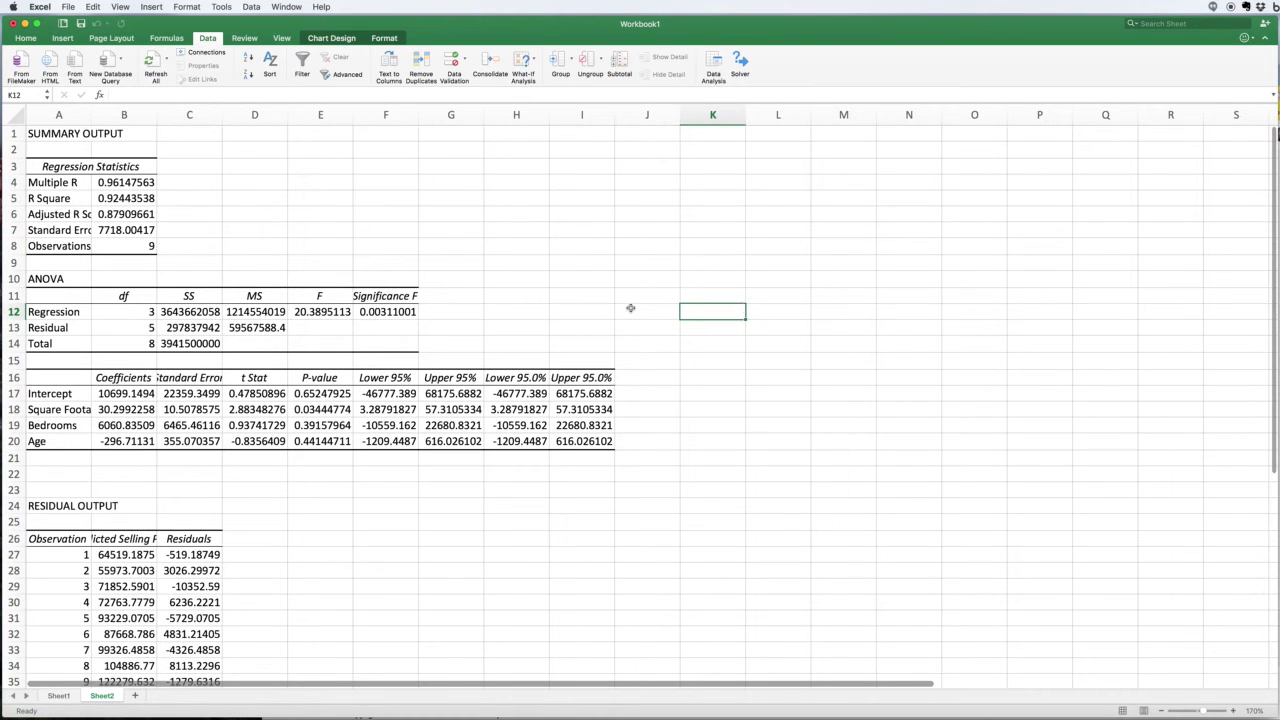
Autofit column A to its contents, and inspect the R Square, Adjusted R Square and Significance F values
double_click(91, 118)
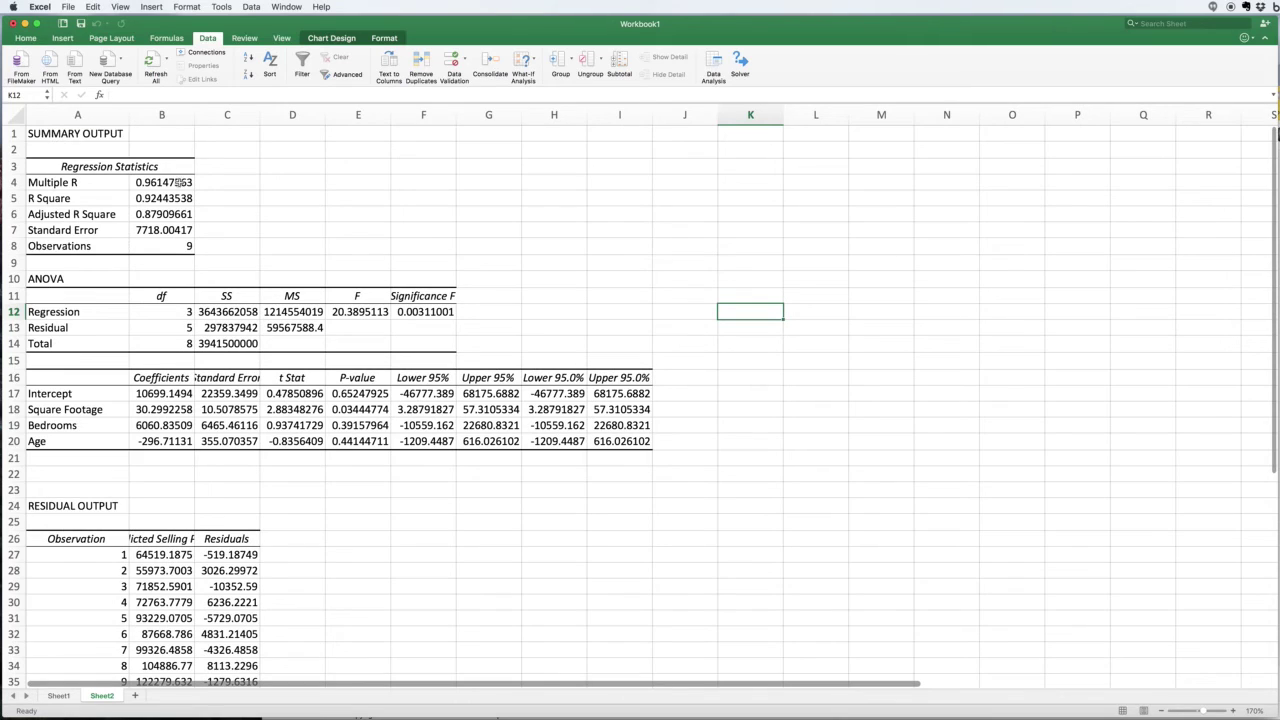
click(170, 199)
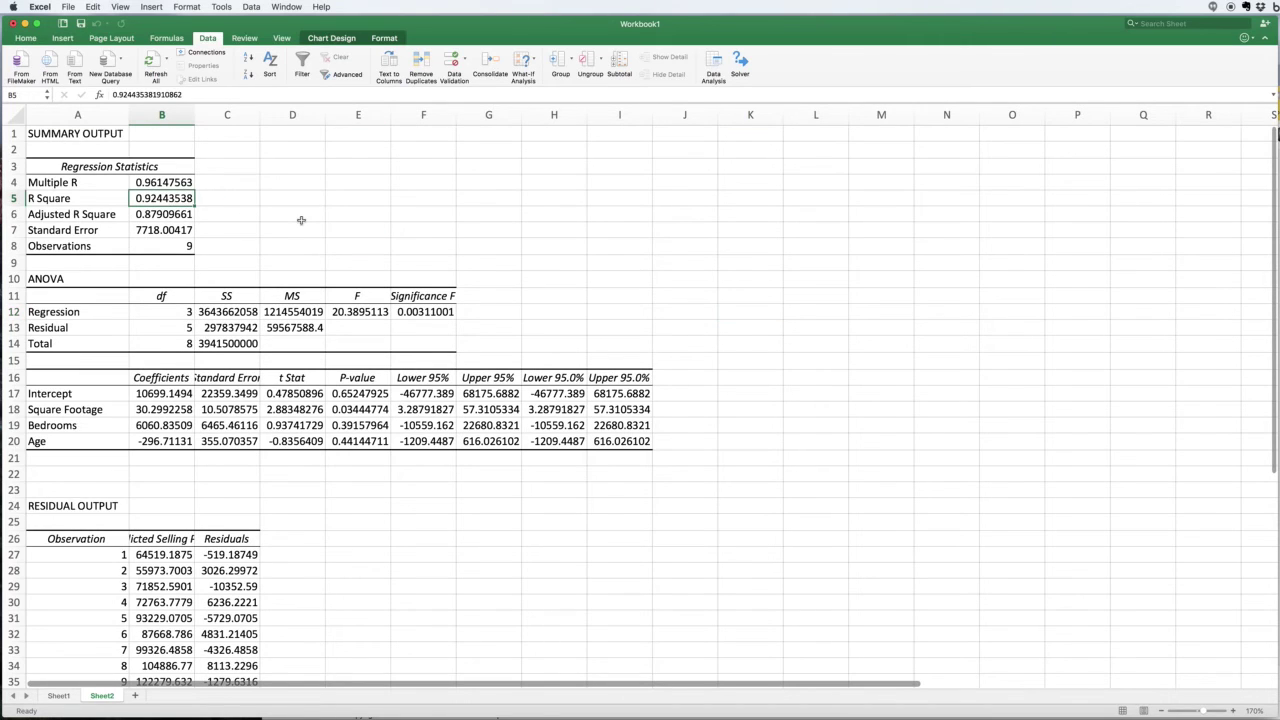
click(140, 214)
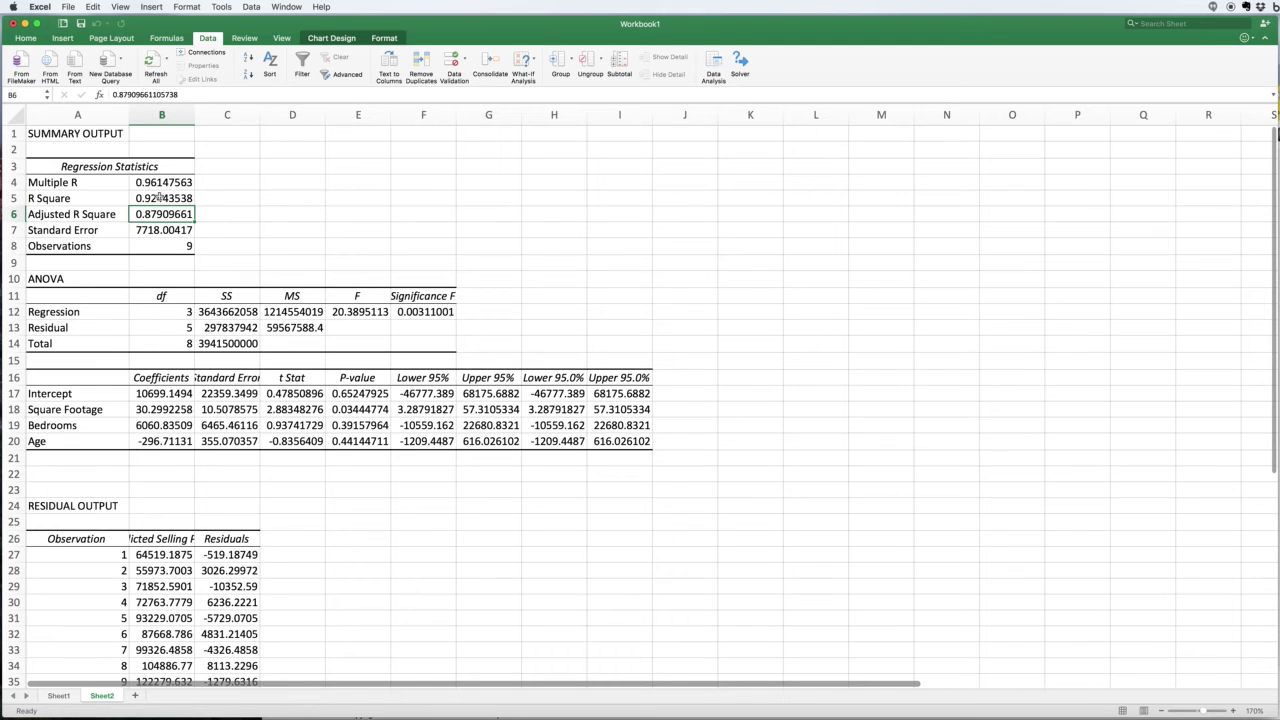
click(160, 198)
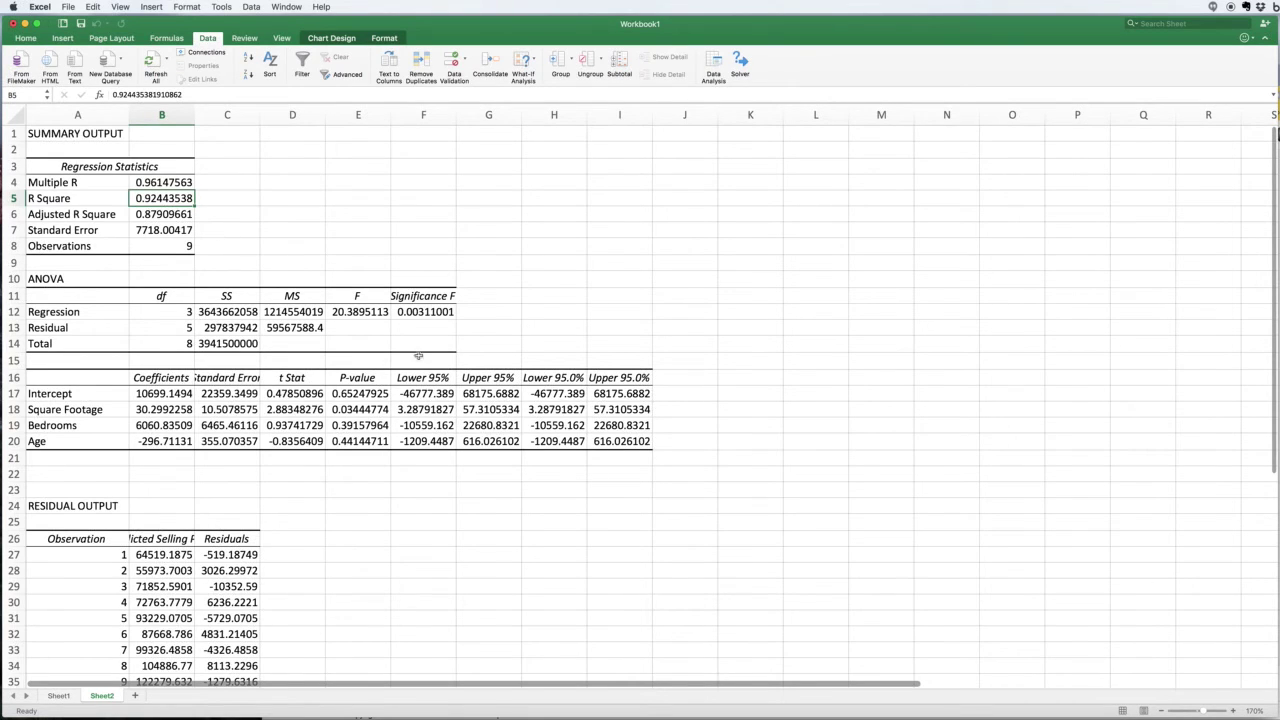
click(443, 313)
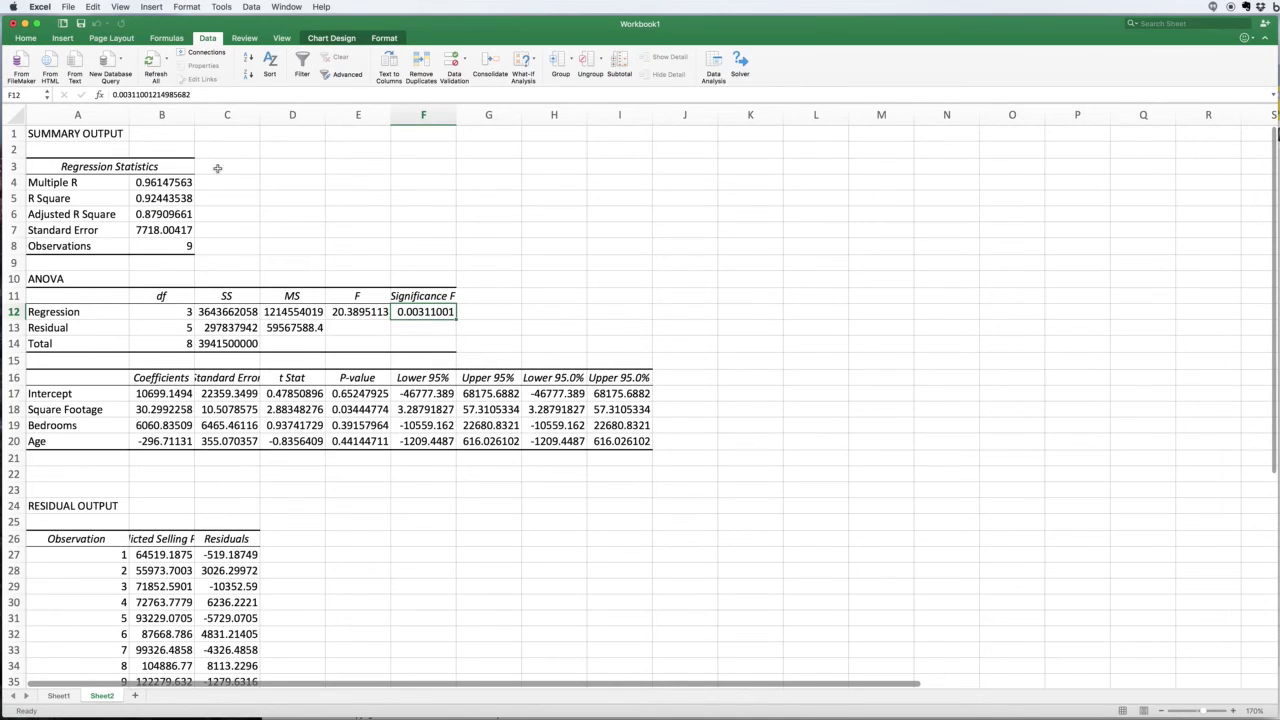
Widen columns B and C to fit their contents, and examine the P-values of Square Footage, Bedrooms and Age
double_click(194, 115)
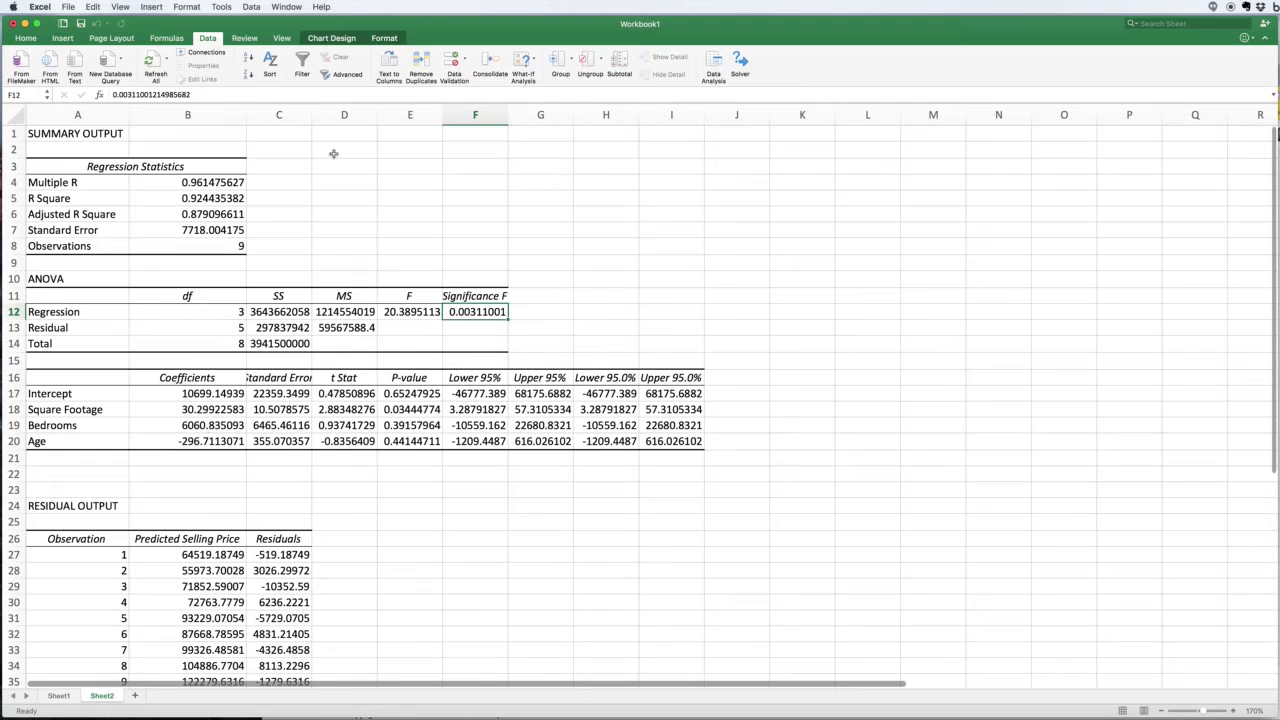
drag(311, 116, 328, 117)
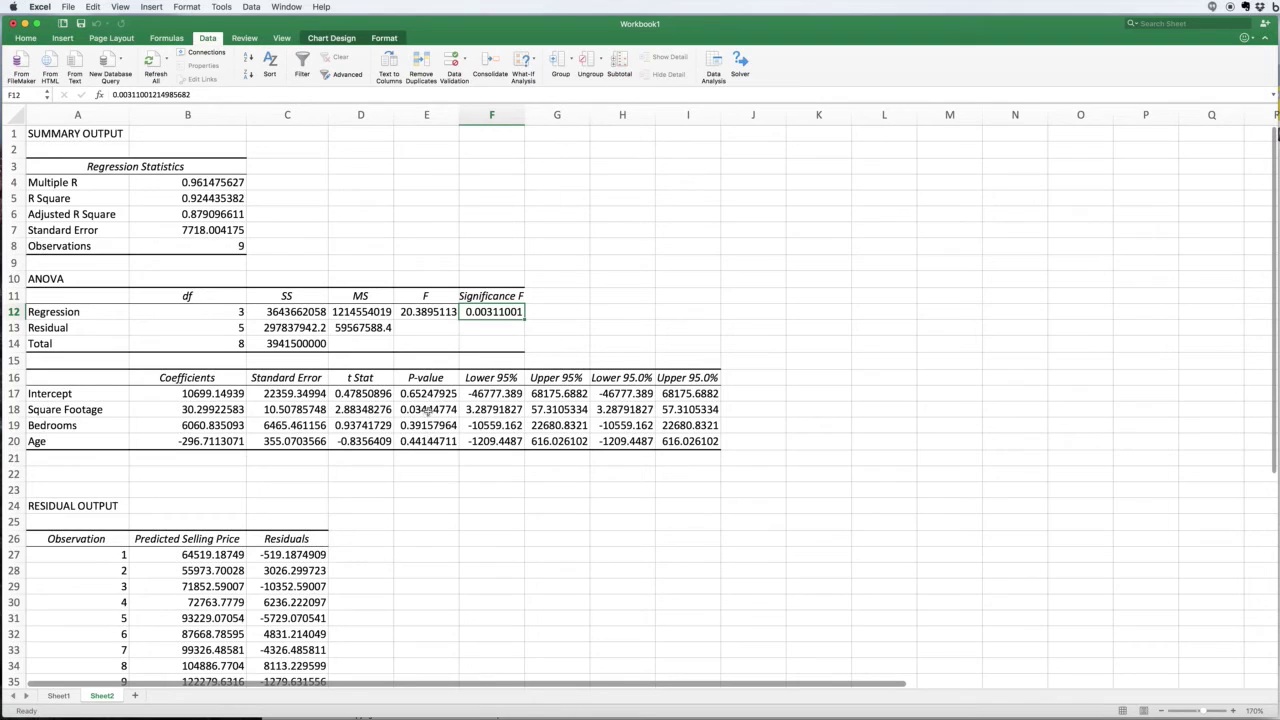
click(428, 409)
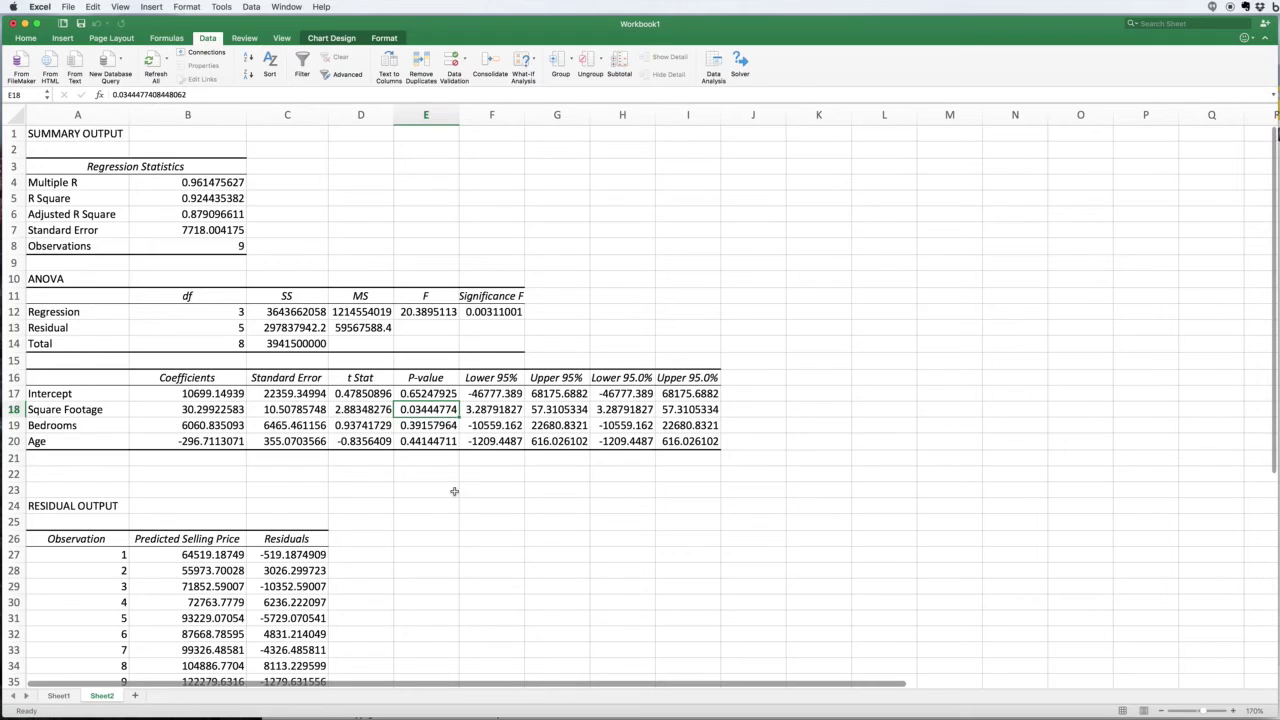
click(440, 425)
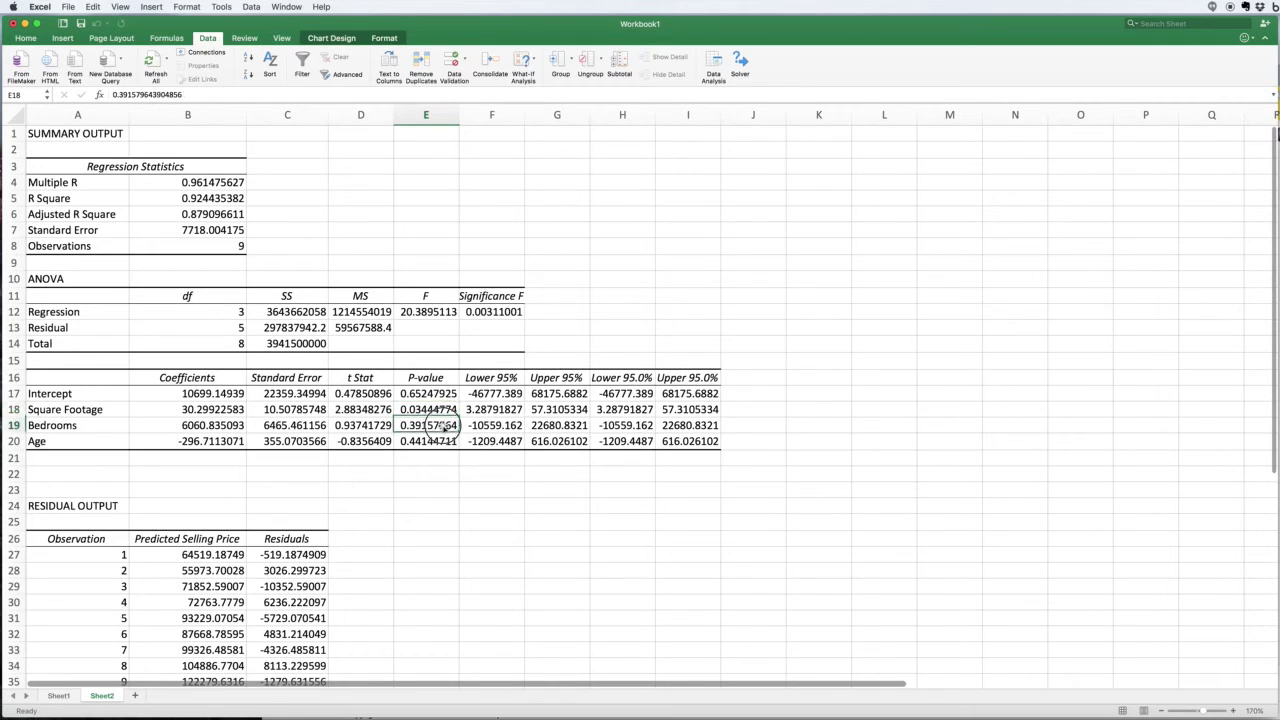
drag(444, 430, 410, 443)
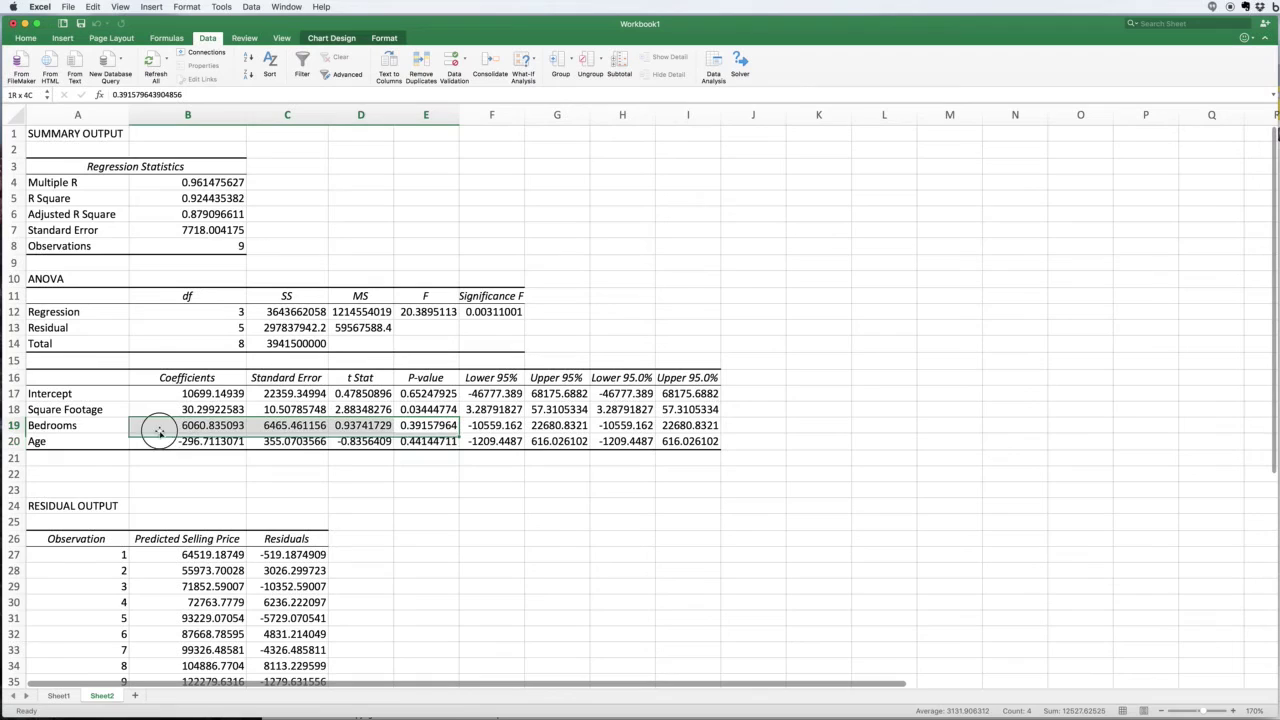
drag(160, 432, 117, 440)
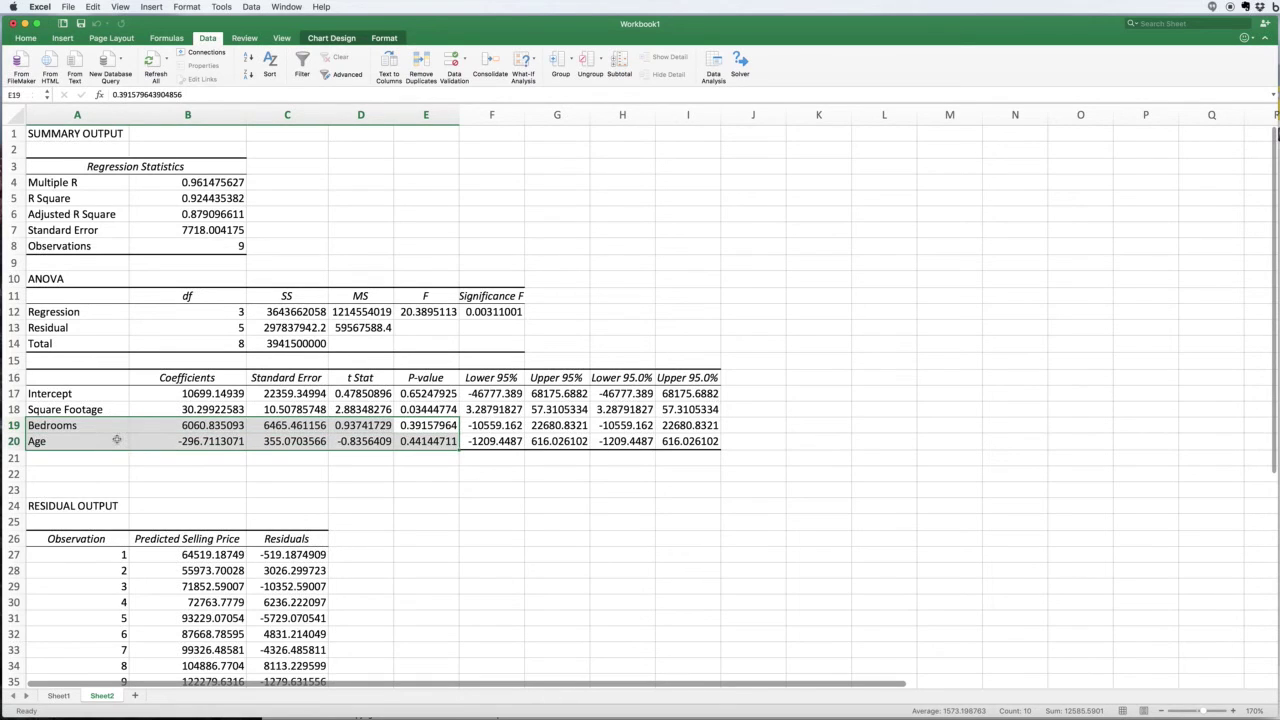
Compare the R Square on Sheet2 with the one on Sheet1, and review the Bedrooms and Age P-values in E19:E20 of Sheet2
click(228, 198)
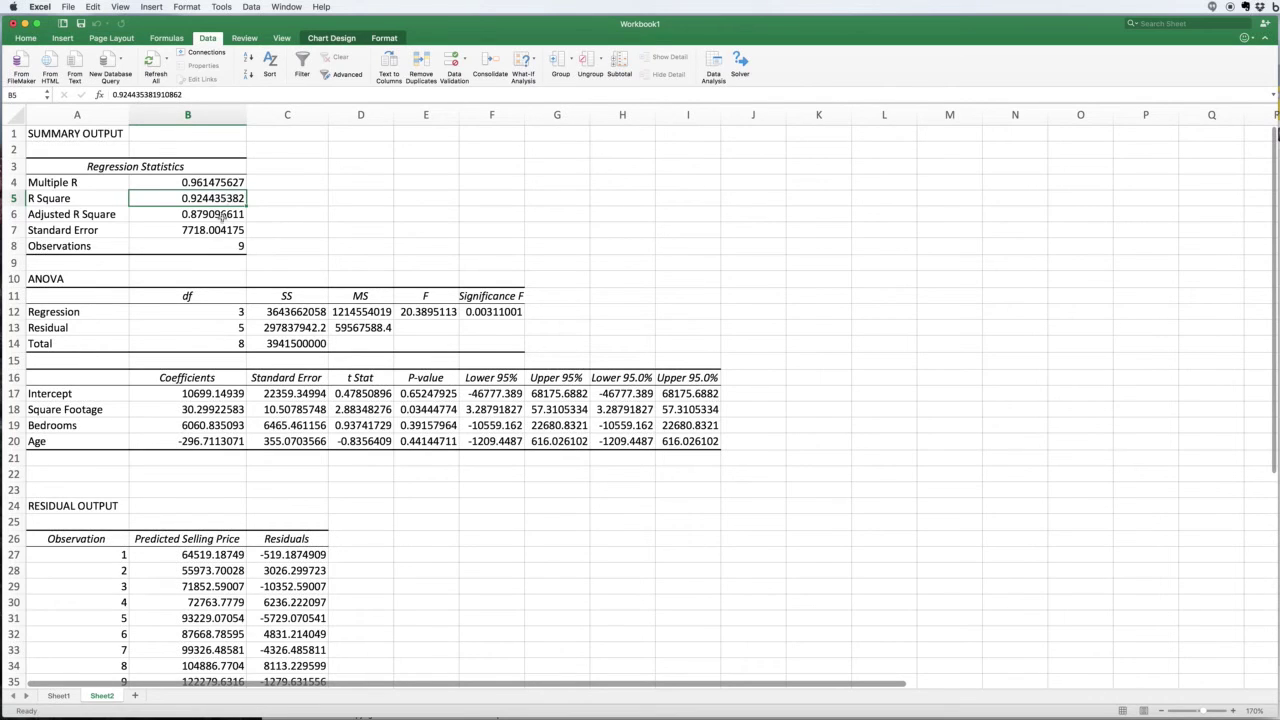
click(59, 696)
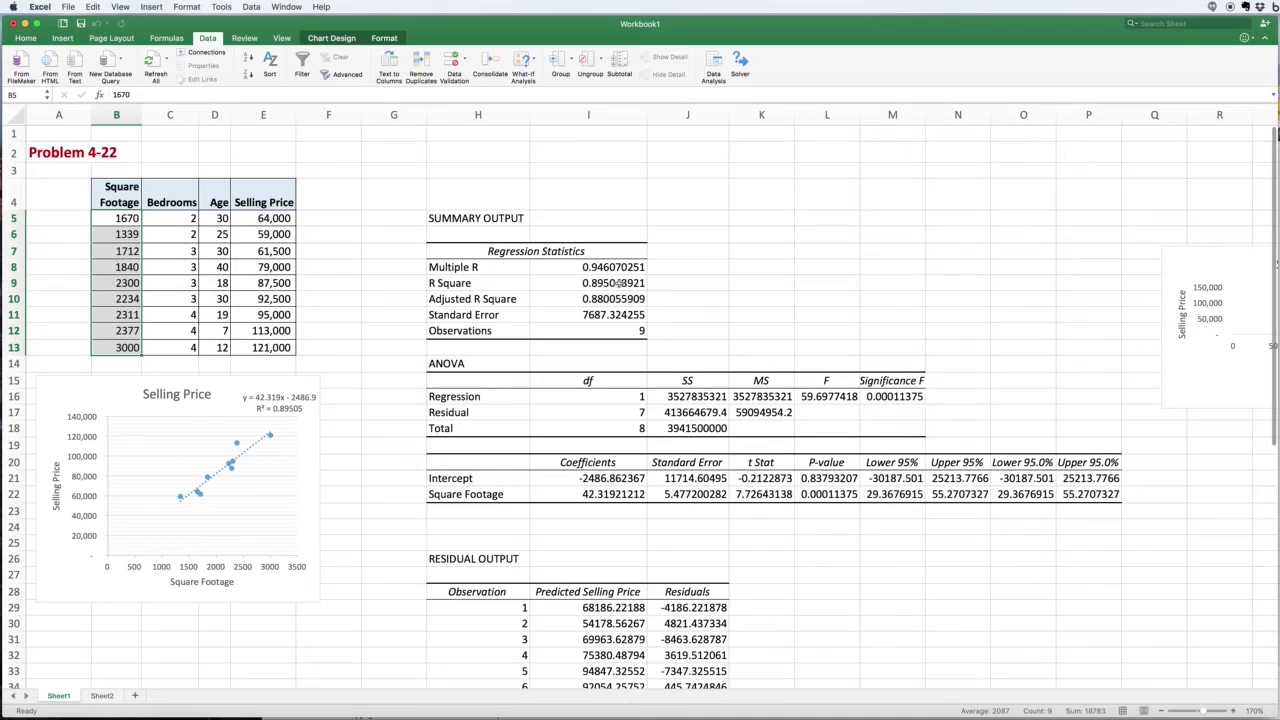
click(620, 283)
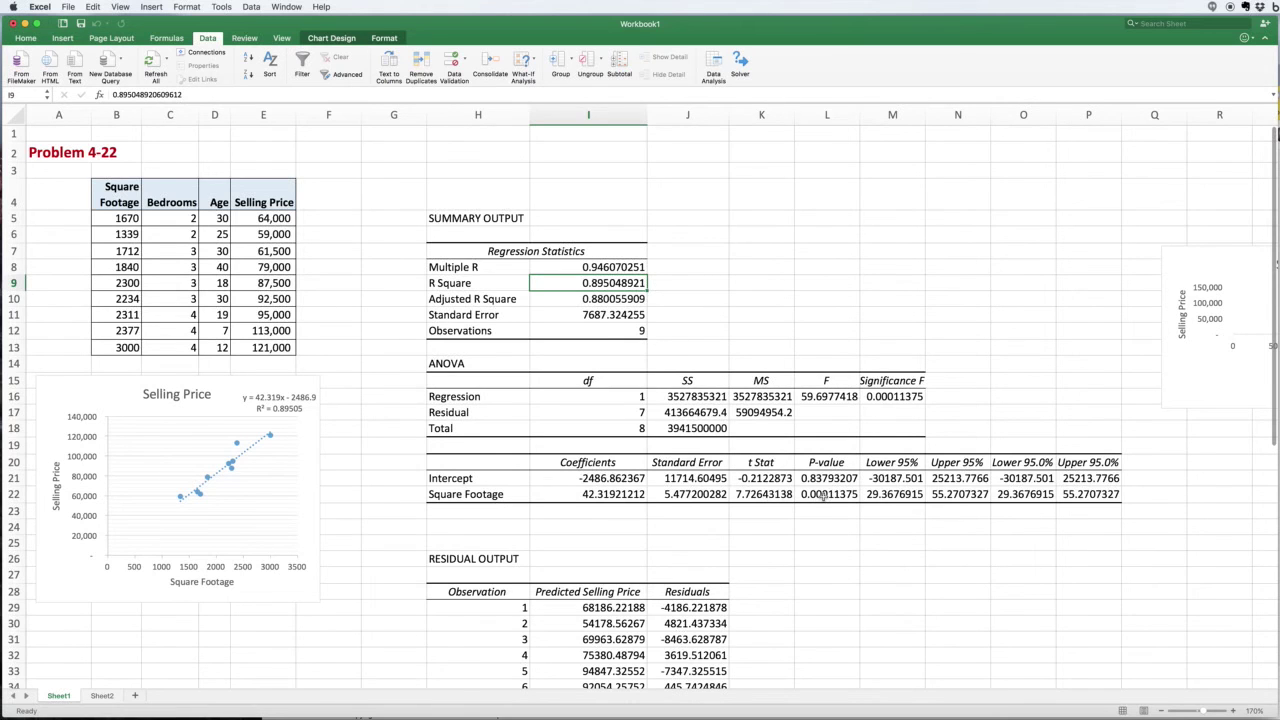
click(104, 696)
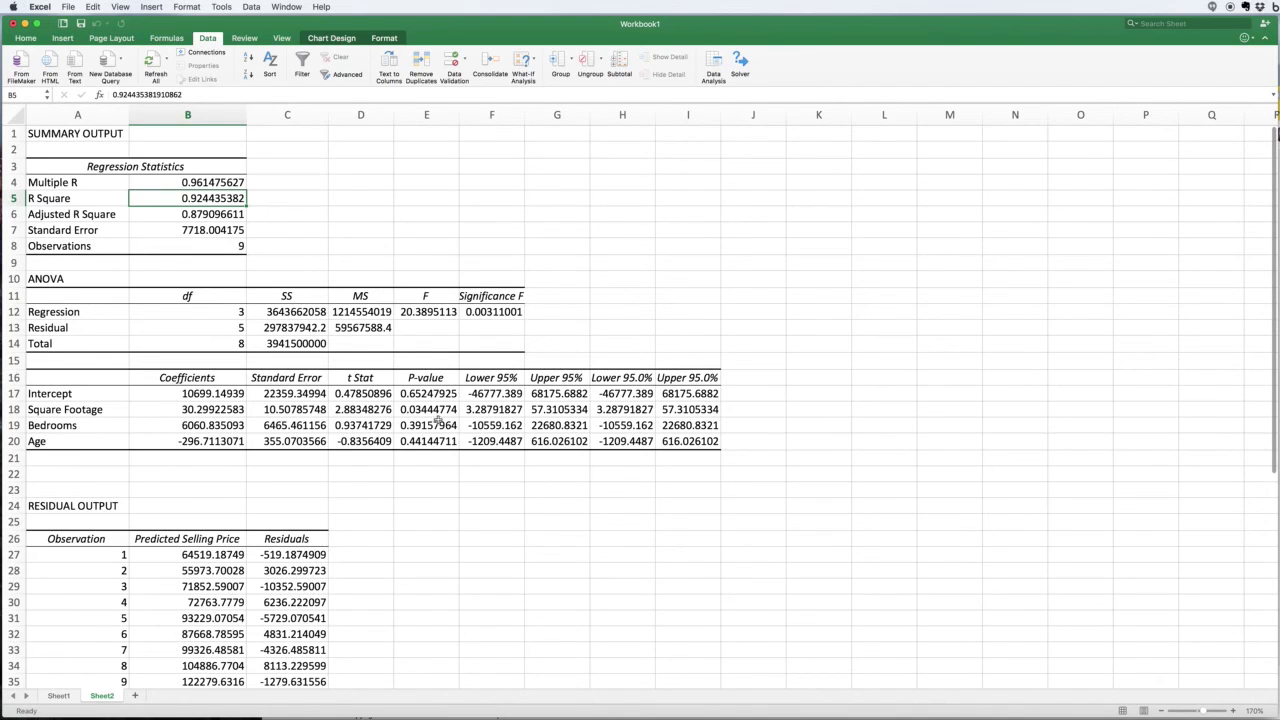
drag(430, 409, 425, 441)
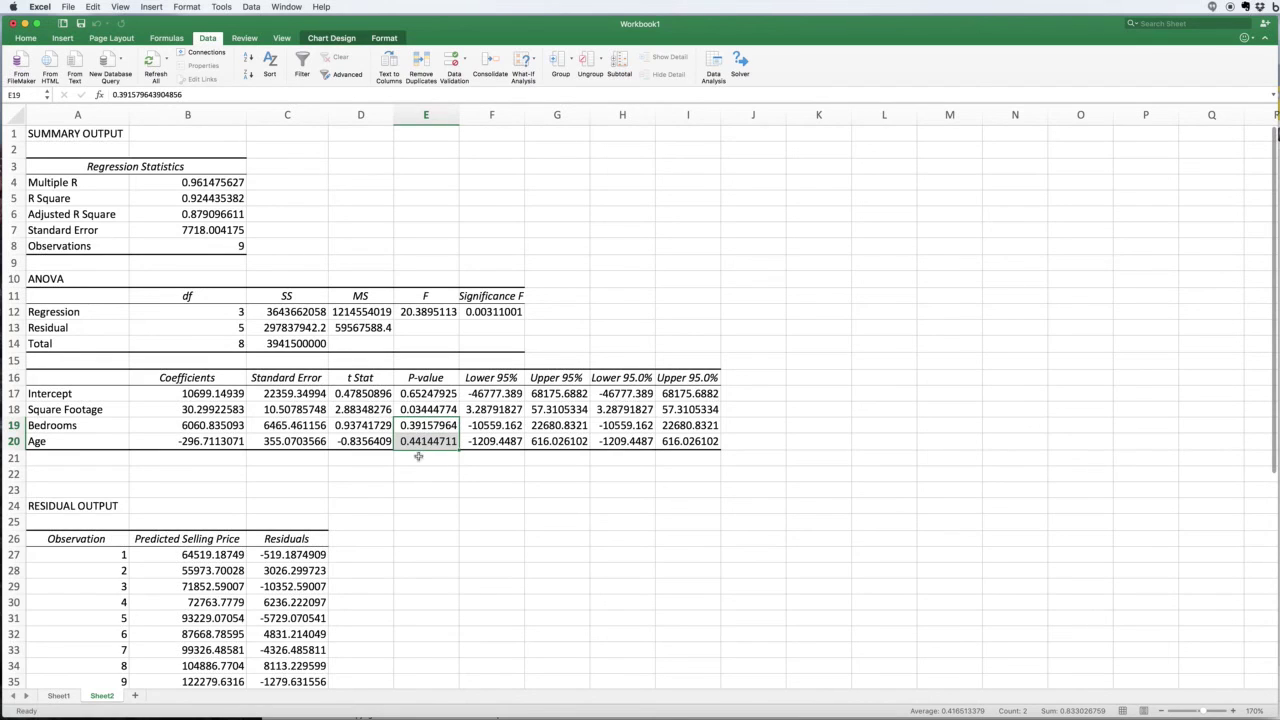